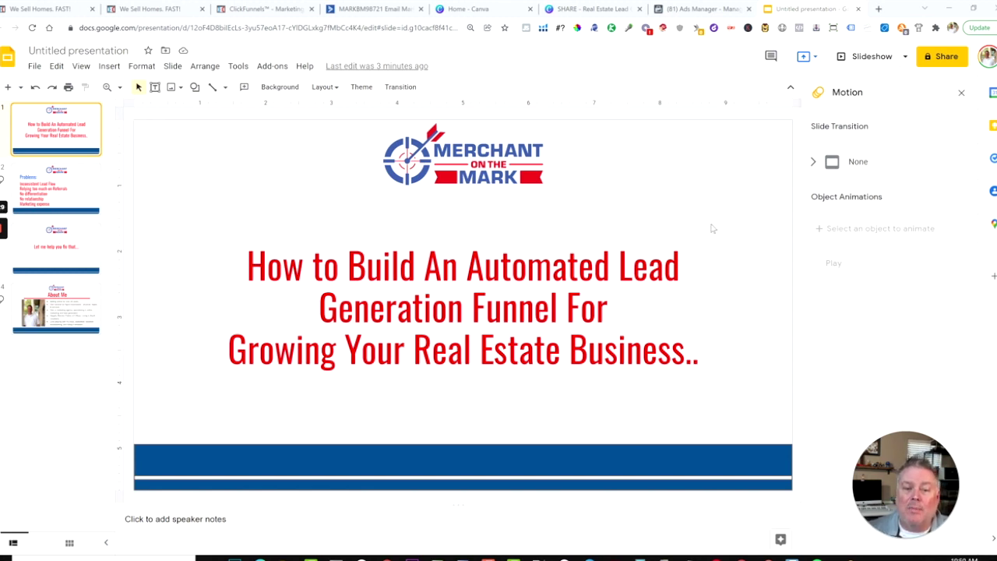
- Present the lead generation funnel slides as a slideshow, starting from the title slide
{"action": "left_click", "coordinate": [859, 56]}
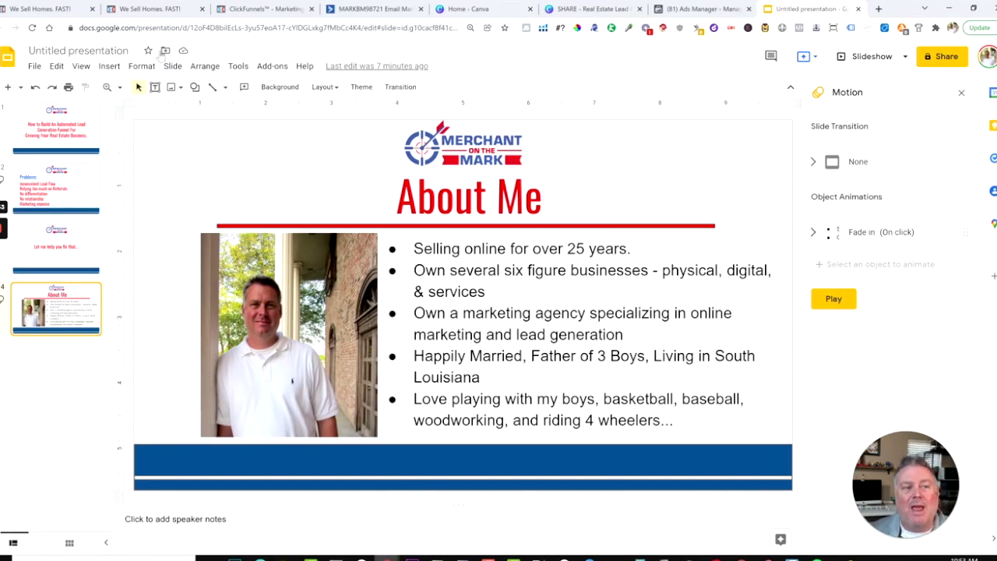
- Review the We Sell Homes Fast landing page preview down to its disclaimer and submit the filled-in valuation form
{"action": "left_click", "coordinate": [154, 9]}
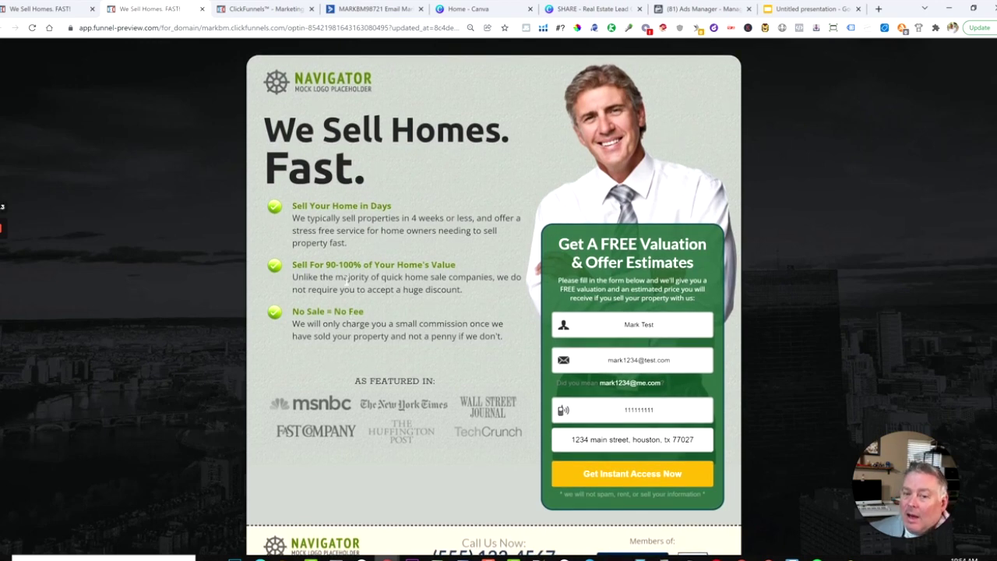
{"action": "scroll", "coordinate": [343, 278], "scroll_direction": "down", "scroll_amount": 3}
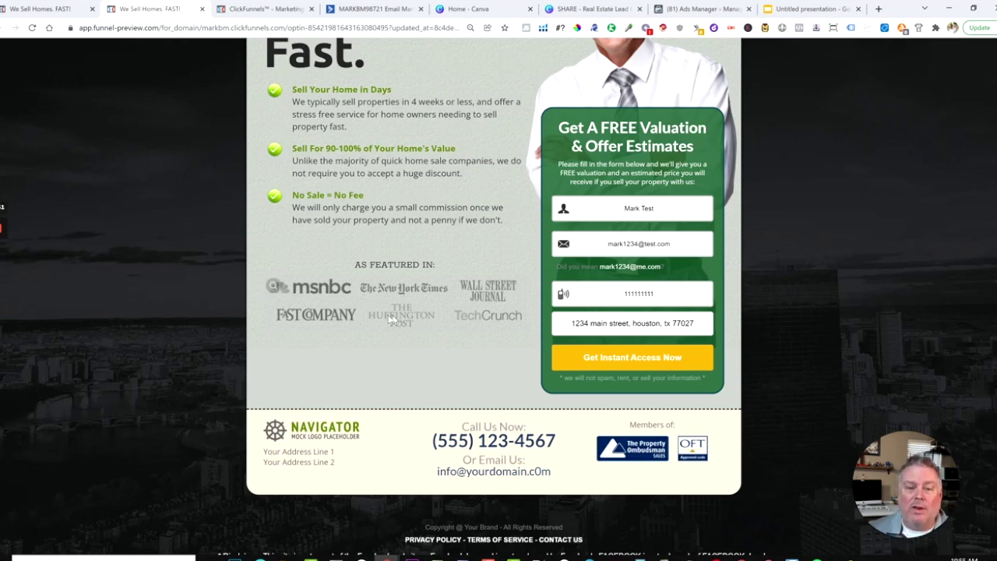
{"action": "scroll", "coordinate": [433, 356], "scroll_direction": "down", "scroll_amount": 1}
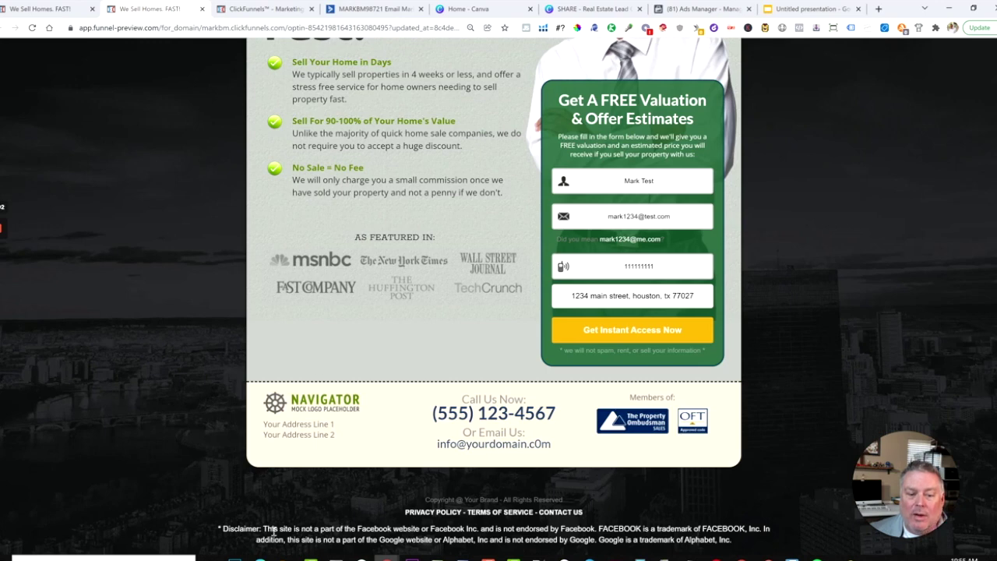
{"action": "left_click_drag", "start_coordinate": [271, 529], "coordinate": [336, 537]}
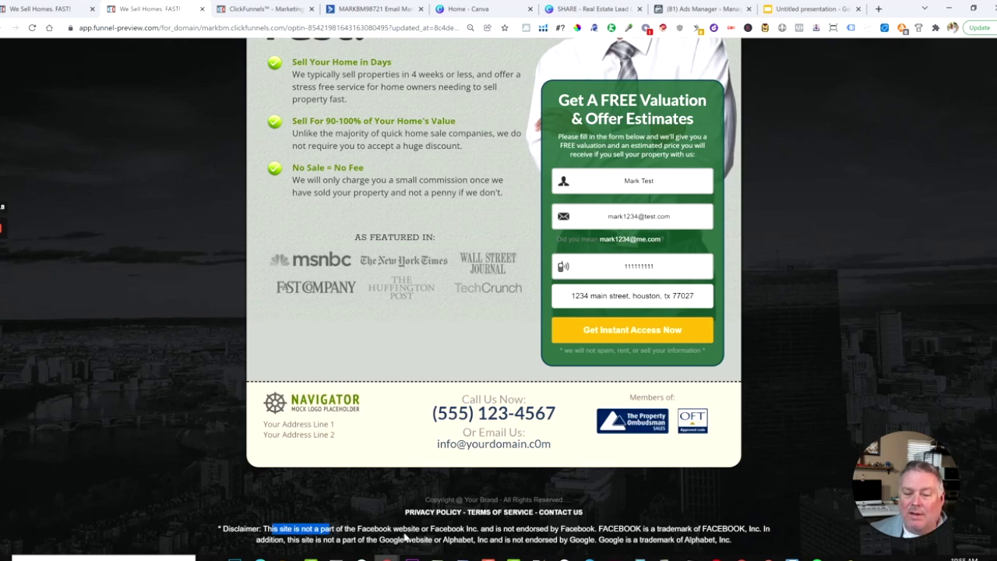
{"action": "scroll", "coordinate": [429, 393], "scroll_direction": "up", "scroll_amount": 2}
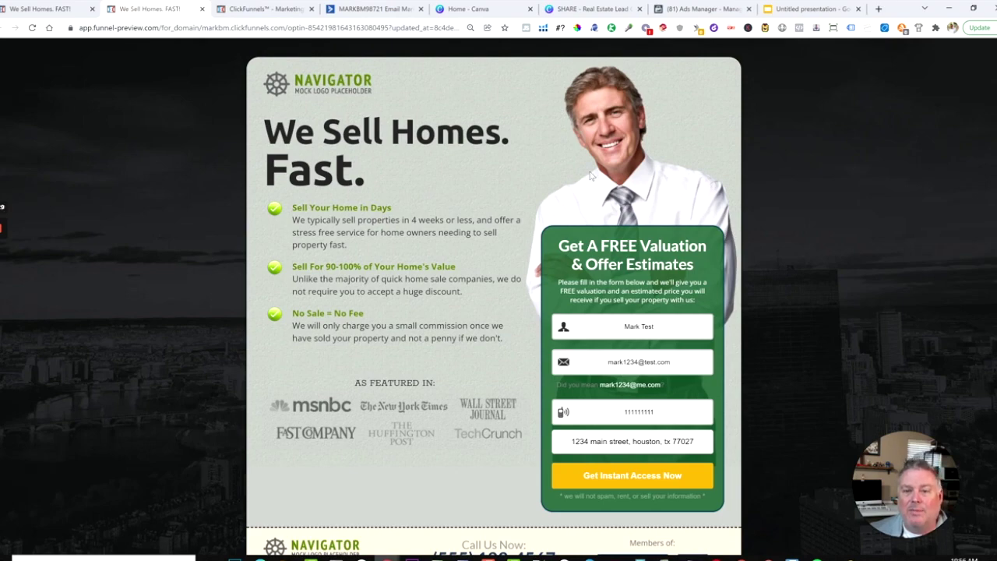
{"action": "scroll", "coordinate": [279, 404], "scroll_direction": "down", "scroll_amount": 3}
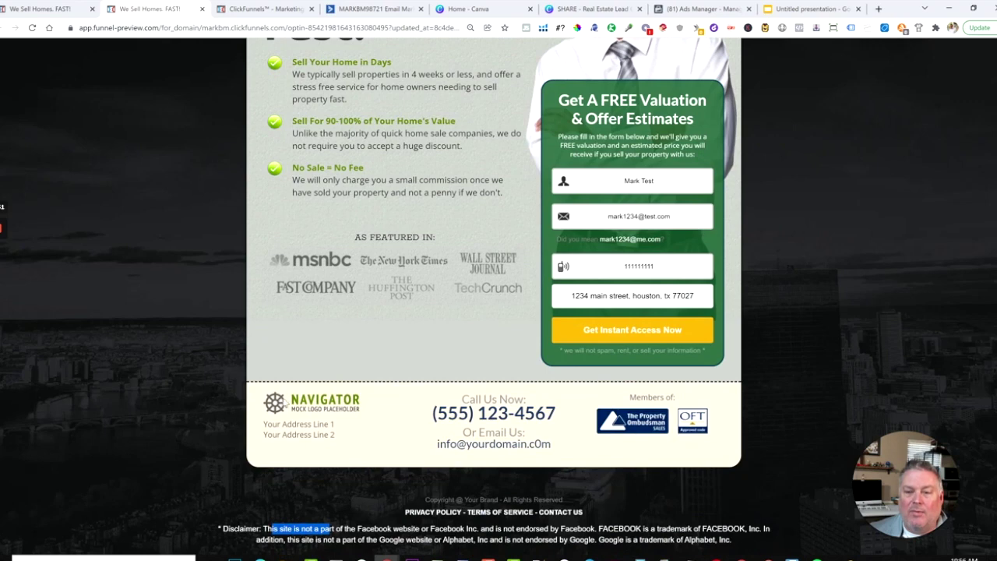
{"action": "left_click", "coordinate": [627, 333]}
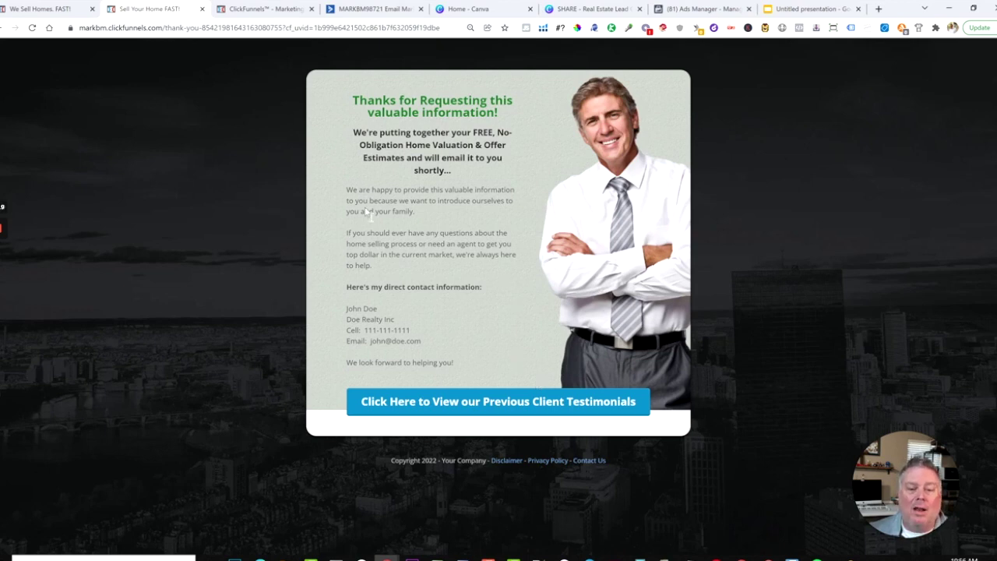
- Close the row settings in the open page editor and open the funnel's Landing Page step for editing
{"action": "left_click", "coordinate": [50, 11]}
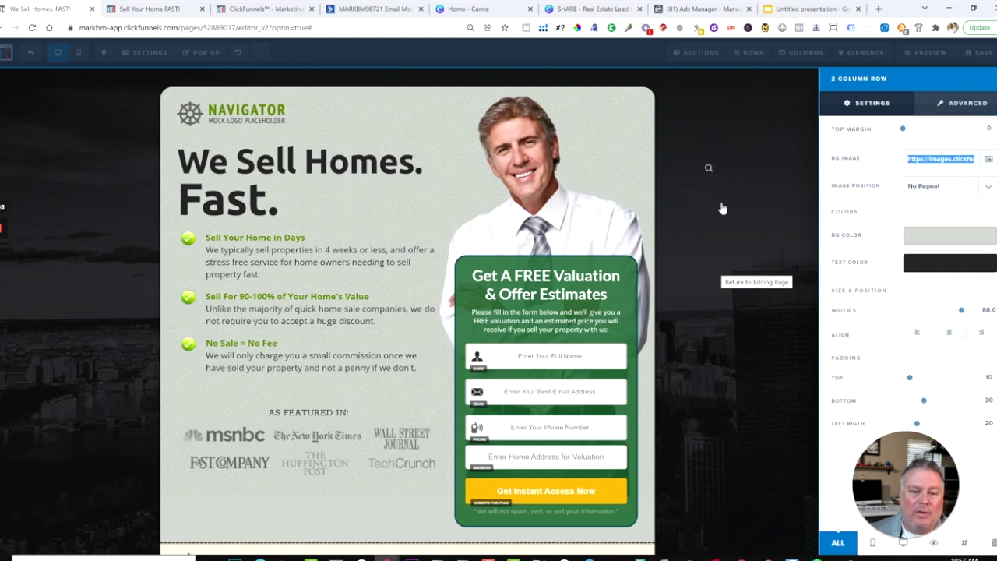
{"action": "left_click", "coordinate": [106, 152]}
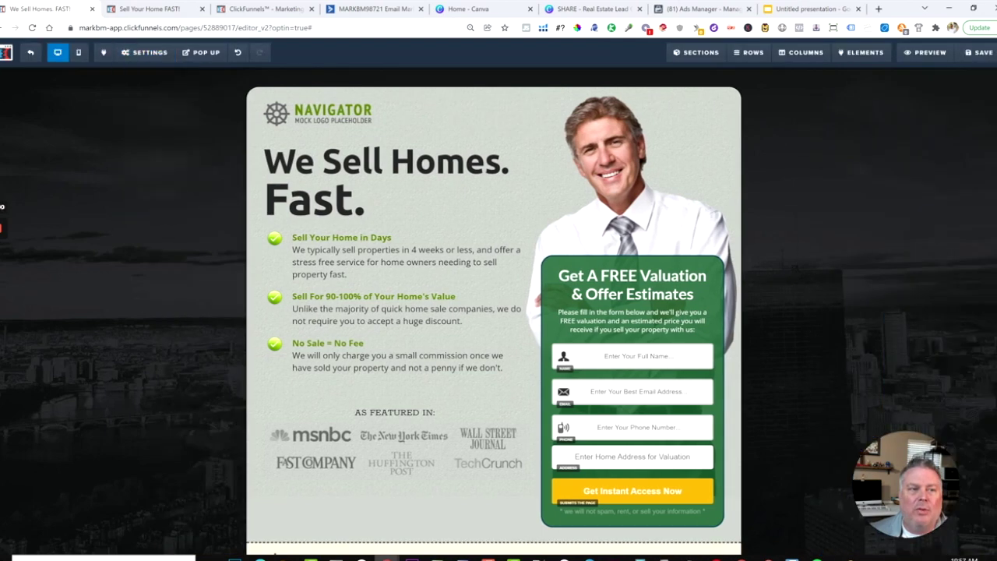
{"action": "left_click", "coordinate": [244, 12]}
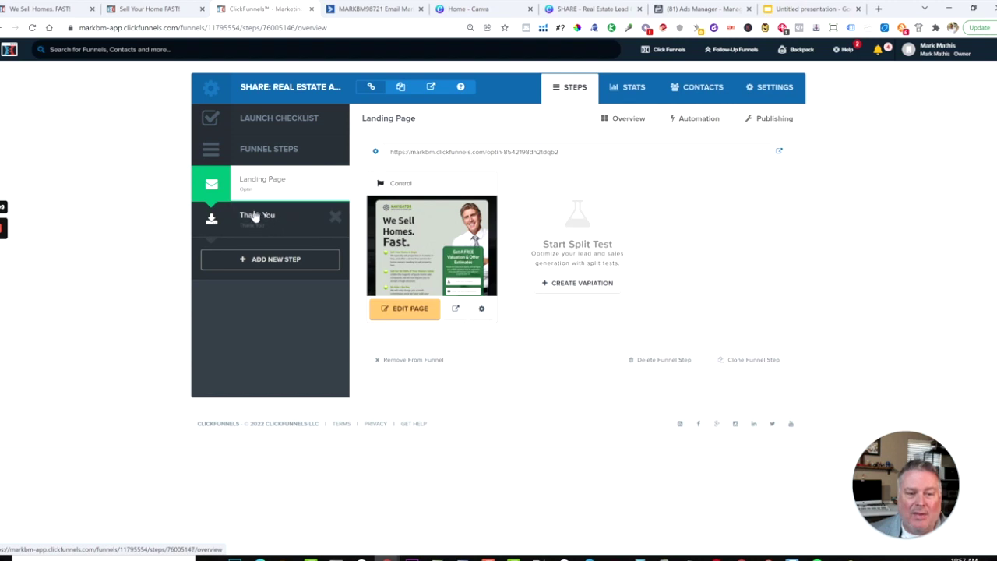
{"action": "left_click", "coordinate": [408, 312]}
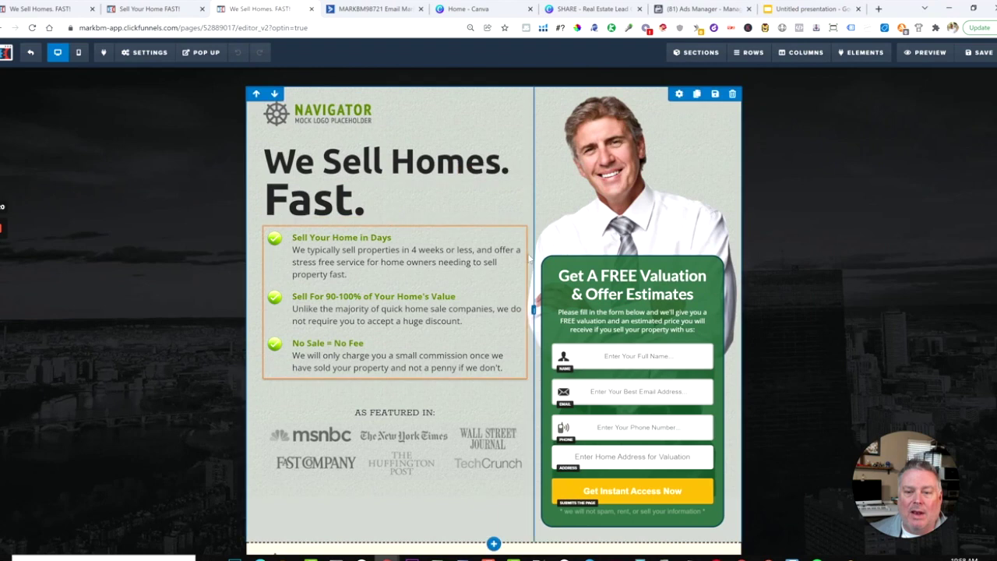
- Examine the landing page's logo image settings, headline, bullet list, featured-in logos and full-name field settings
{"action": "left_click", "coordinate": [318, 113]}
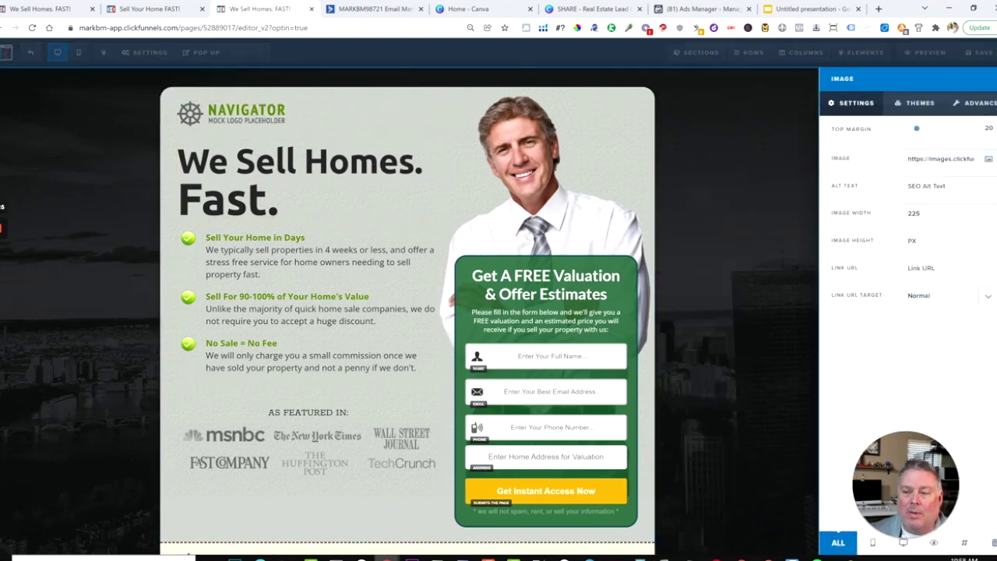
{"action": "left_click", "coordinate": [353, 185]}
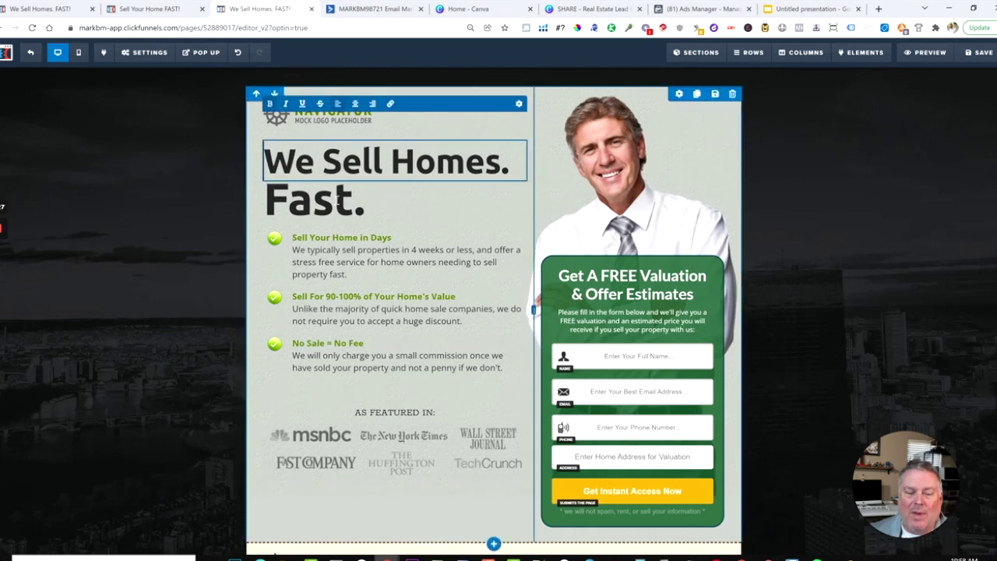
{"action": "left_click", "coordinate": [333, 252]}
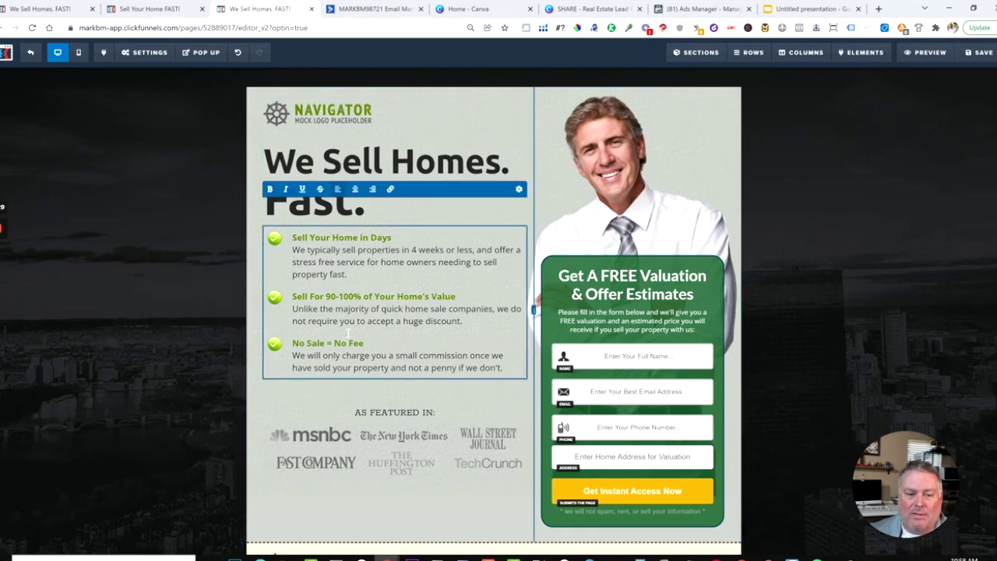
{"action": "scroll", "coordinate": [334, 354], "scroll_direction": "down", "scroll_amount": 1}
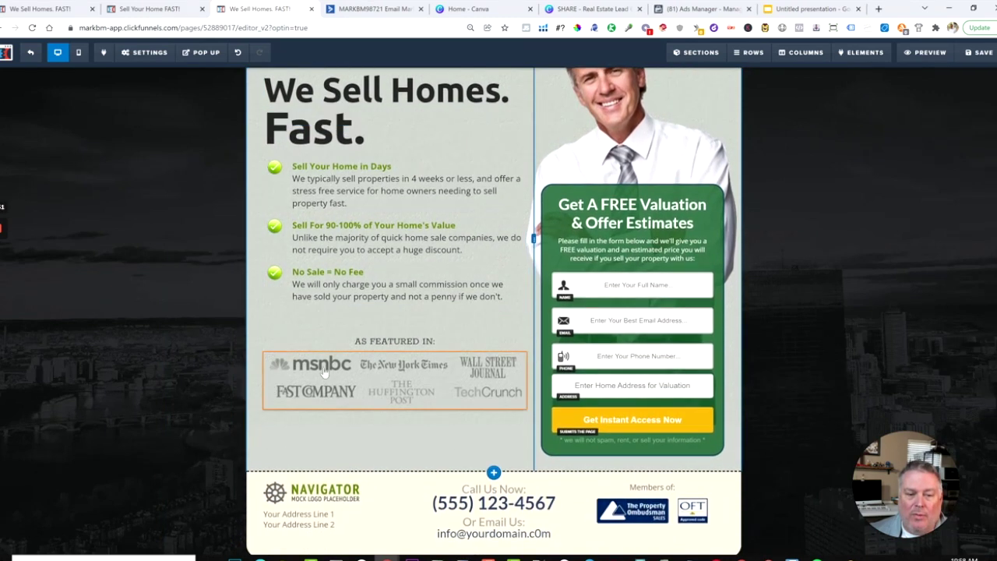
{"action": "left_click", "coordinate": [324, 401]}
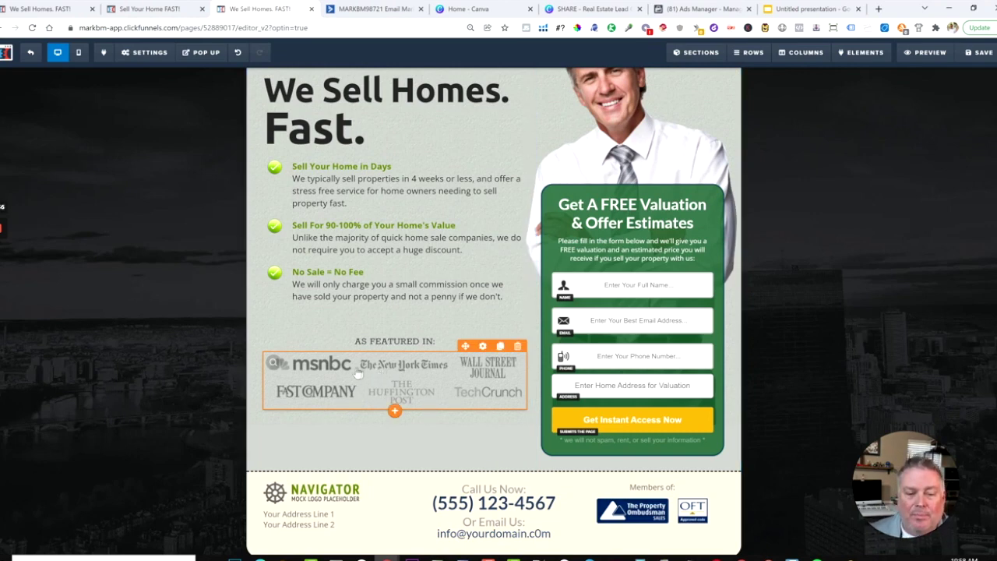
{"action": "scroll", "coordinate": [487, 397], "scroll_direction": "down", "scroll_amount": 1}
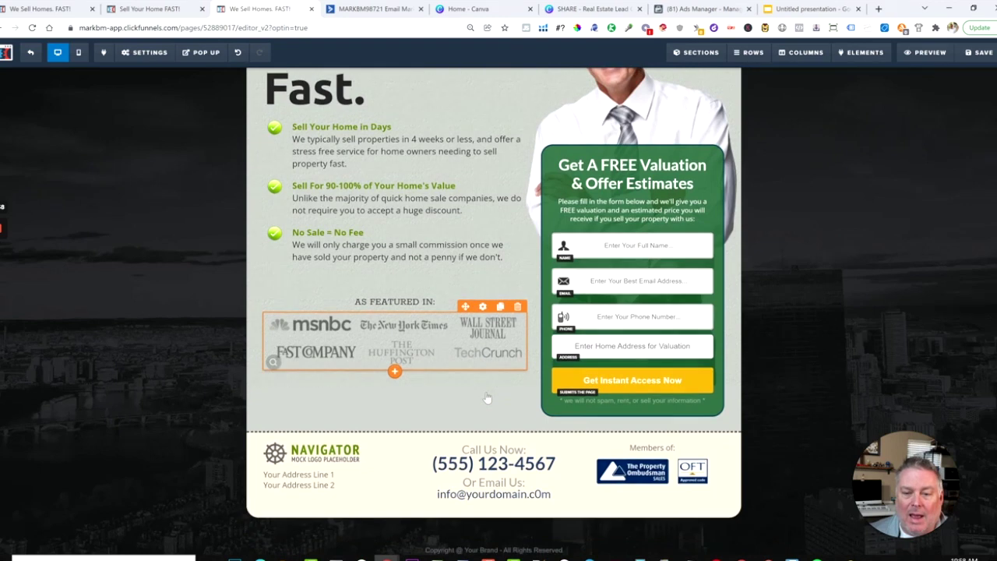
{"action": "left_click", "coordinate": [632, 245]}
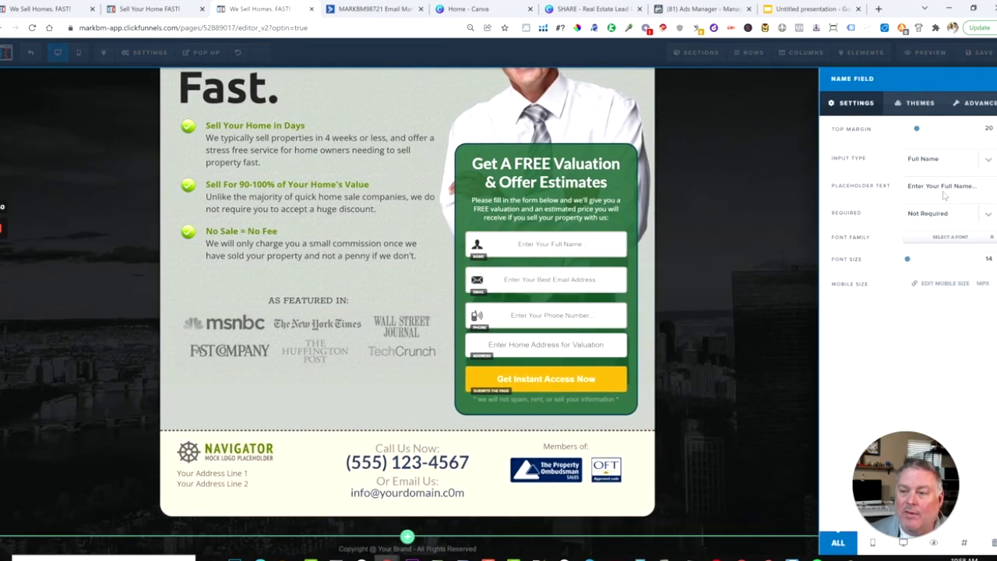
{"action": "key", "text": "Escape"}
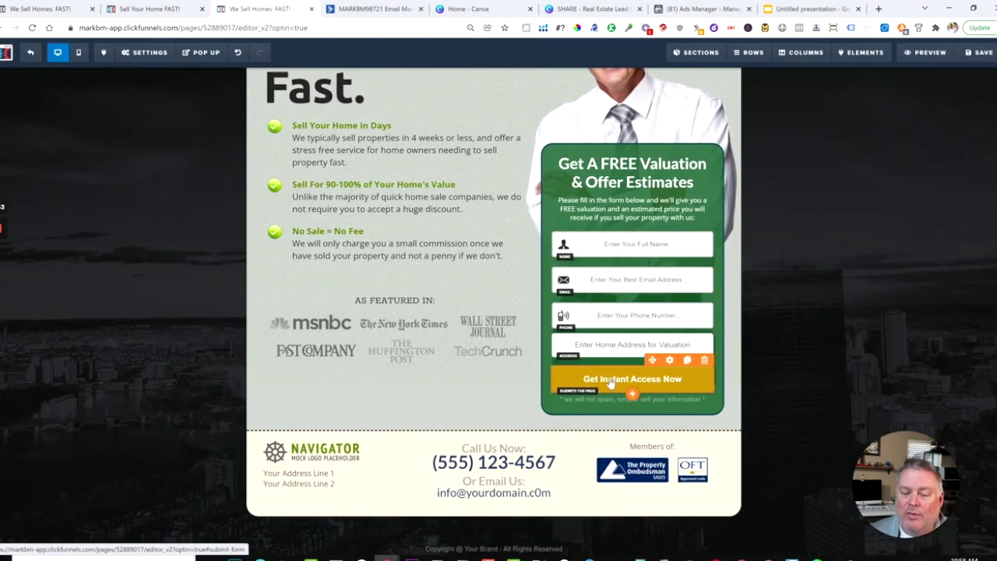
- Examine the action options of the Get Instant Access Now button and close its settings
{"action": "left_click", "coordinate": [611, 382]}
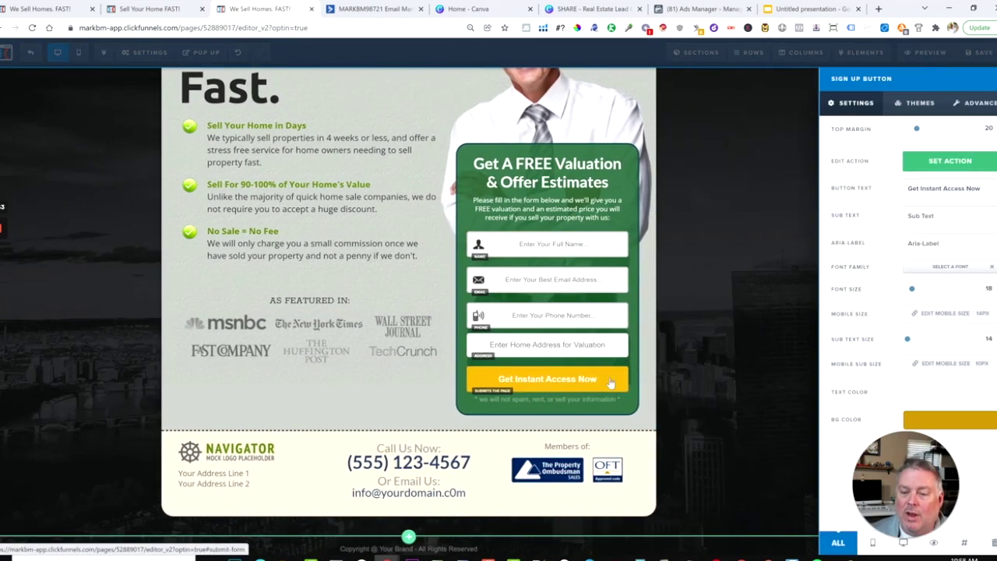
{"action": "left_click", "coordinate": [952, 163]}
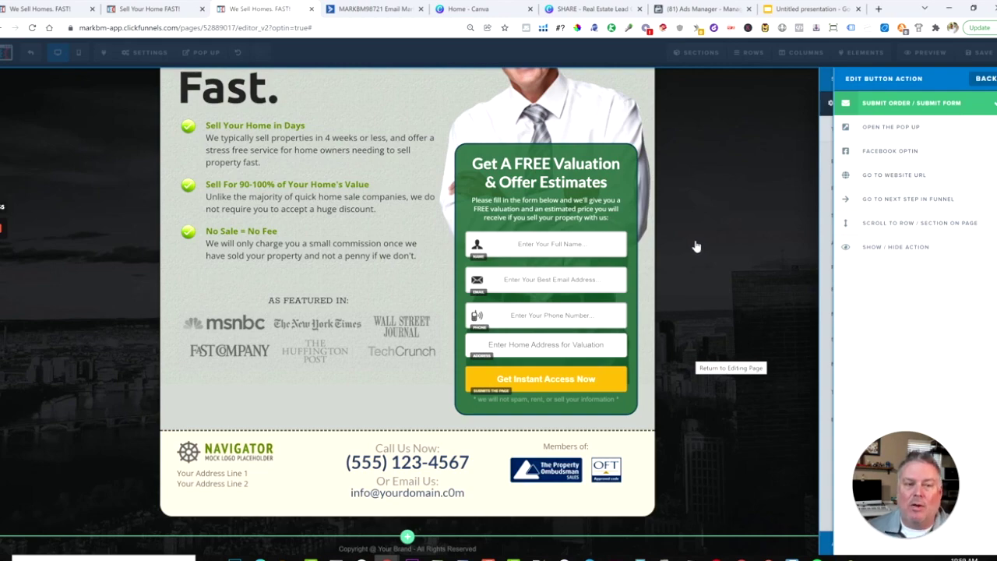
{"action": "left_click", "coordinate": [717, 215]}
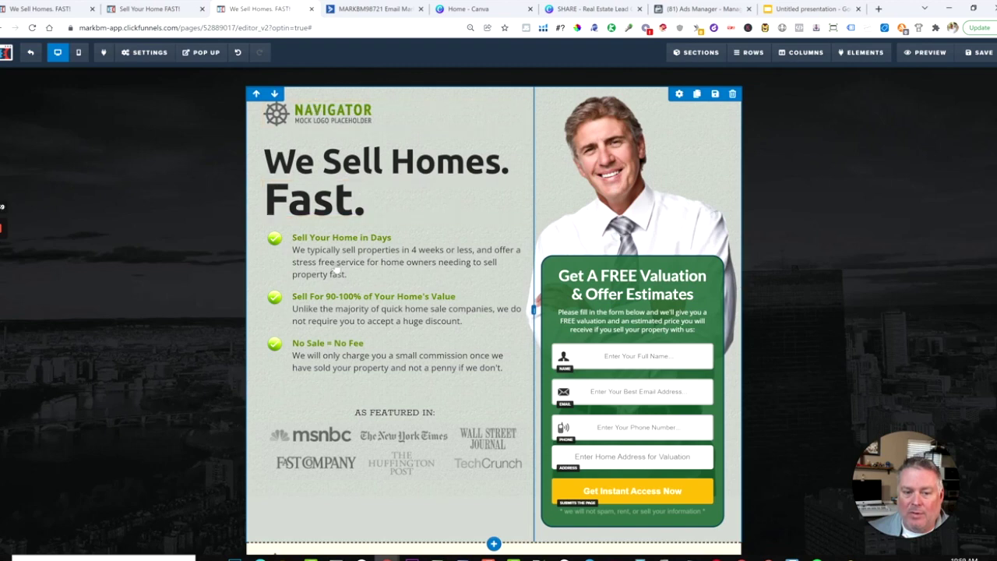
- Look over the landing page down to its footer and exit the editor without saving
{"action": "scroll", "coordinate": [489, 394], "scroll_direction": "down", "scroll_amount": 2}
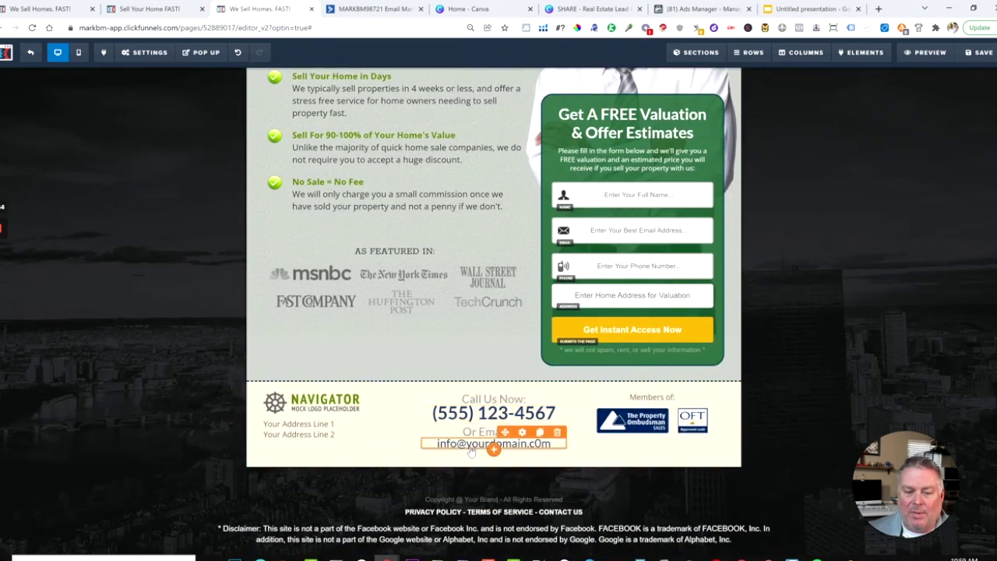
{"action": "scroll", "coordinate": [350, 269], "scroll_direction": "up", "scroll_amount": 2}
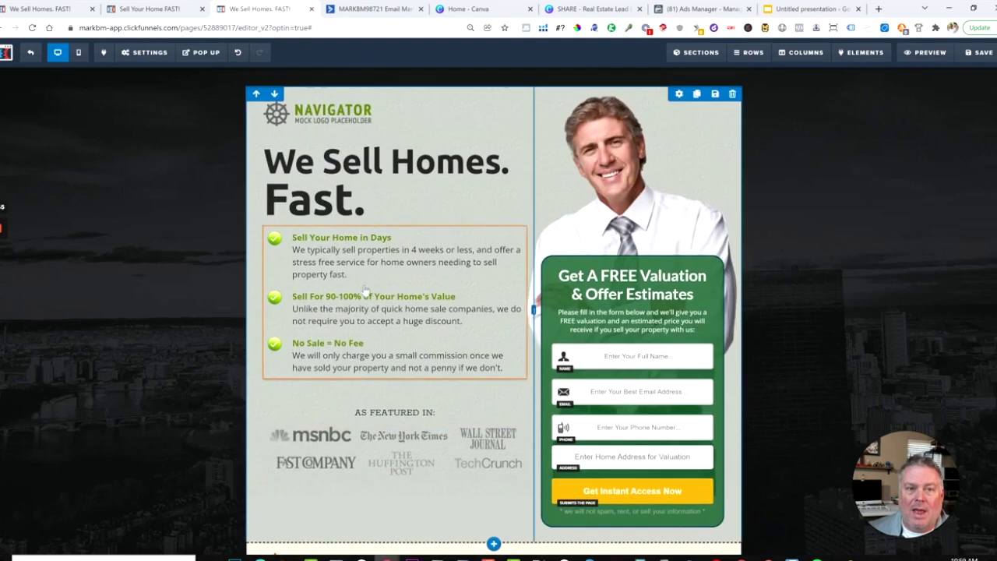
{"action": "left_click", "coordinate": [31, 56]}
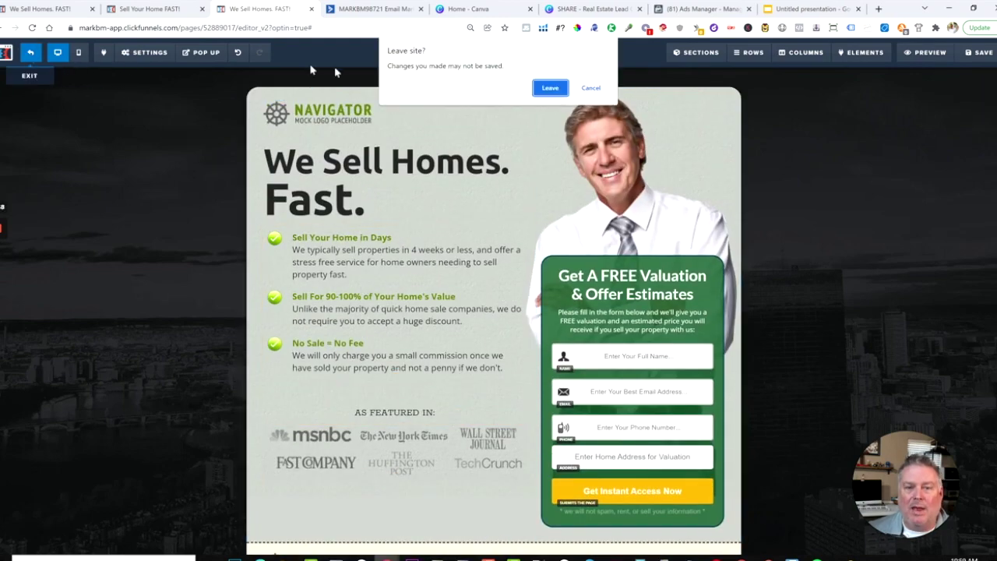
{"action": "left_click", "coordinate": [552, 88]}
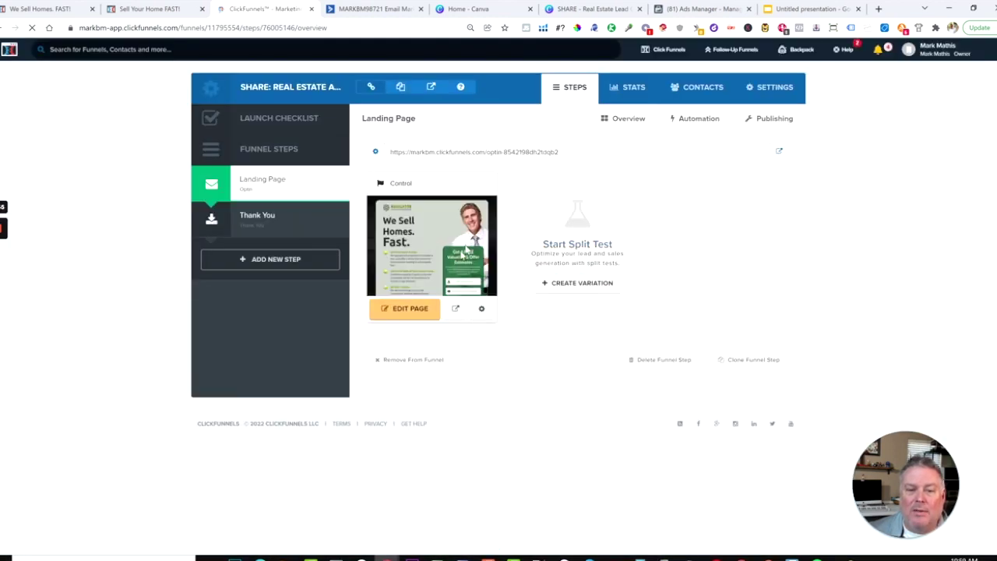
- Open the Thank You page for editing and examine the client testimonials button's website URL action
{"action": "left_click", "coordinate": [262, 217]}
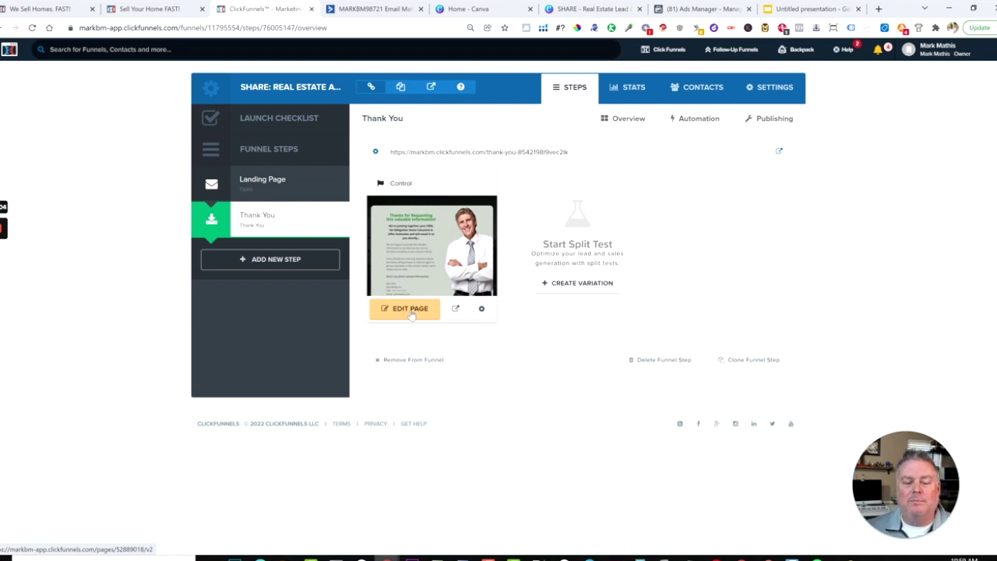
{"action": "left_click", "coordinate": [406, 313]}
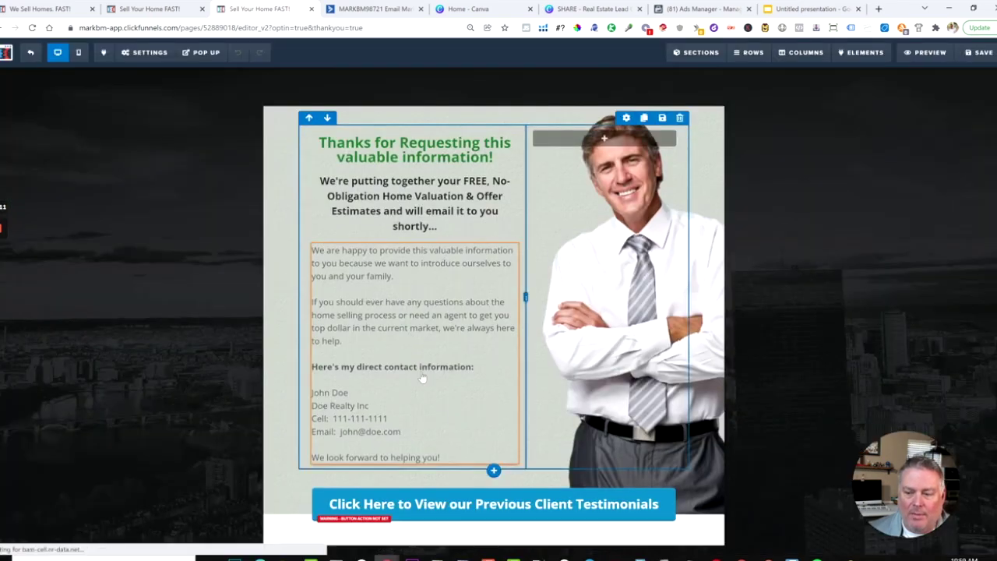
{"action": "left_click", "coordinate": [479, 504]}
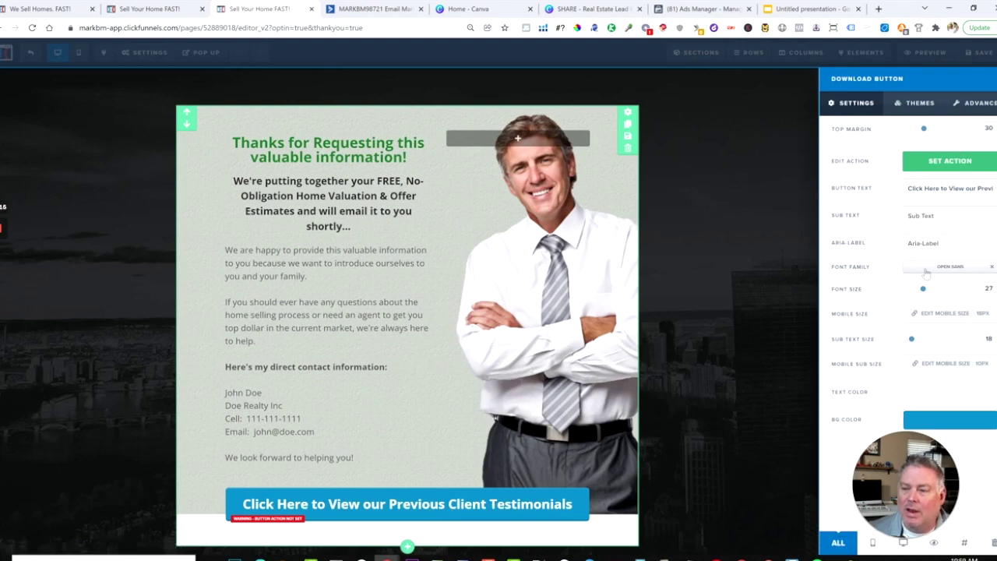
{"action": "left_click", "coordinate": [938, 165]}
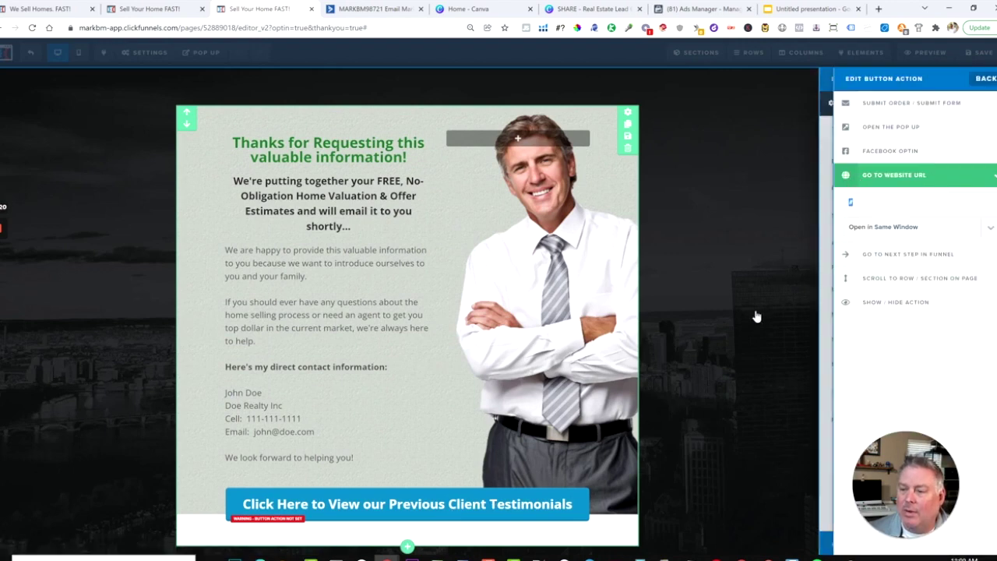
{"action": "left_click", "coordinate": [703, 296]}
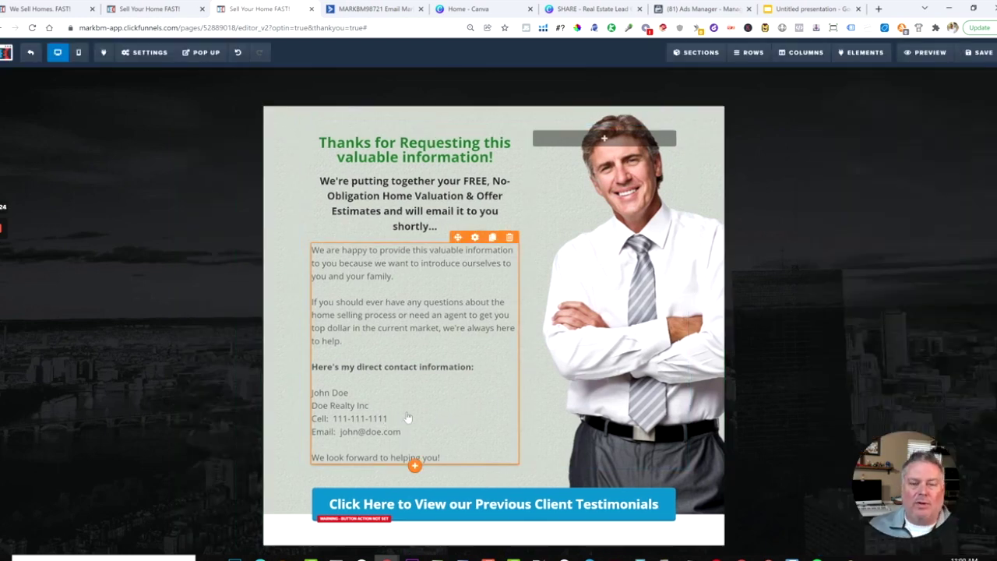
- Exit the Thank You page editor without saving and return to the funnel's Landing Page step
{"action": "left_click", "coordinate": [33, 60]}
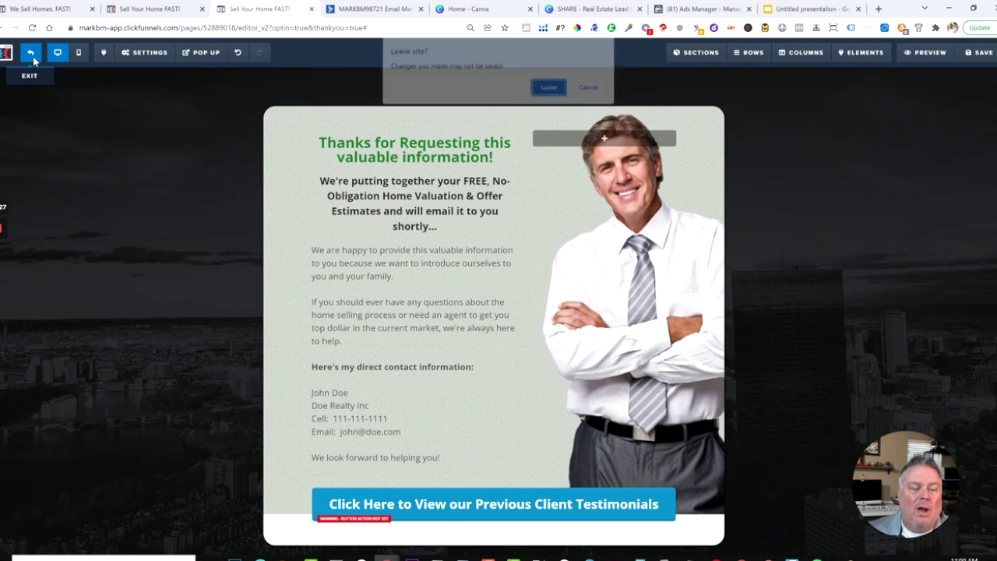
{"action": "left_click", "coordinate": [549, 89]}
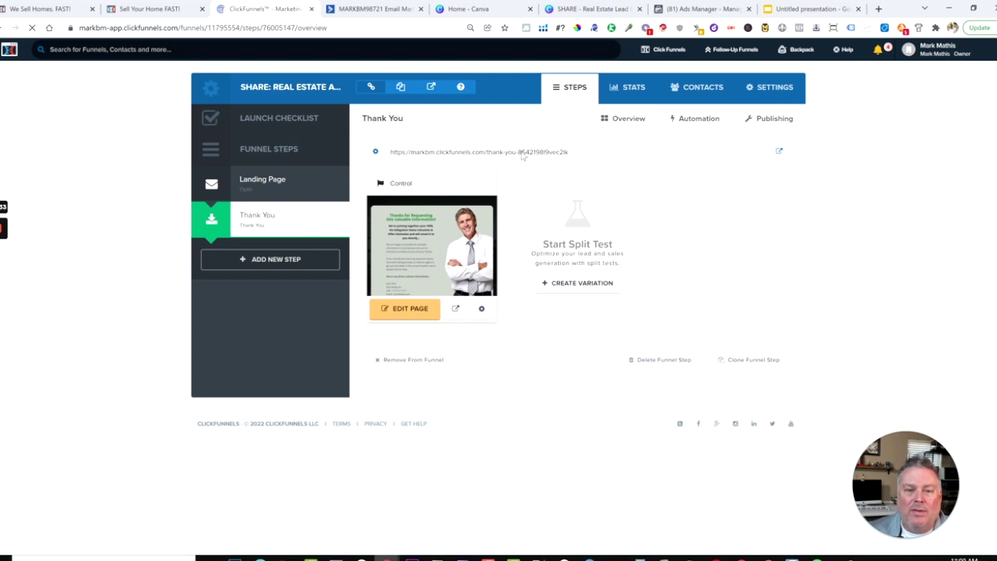
{"action": "left_click", "coordinate": [273, 181]}
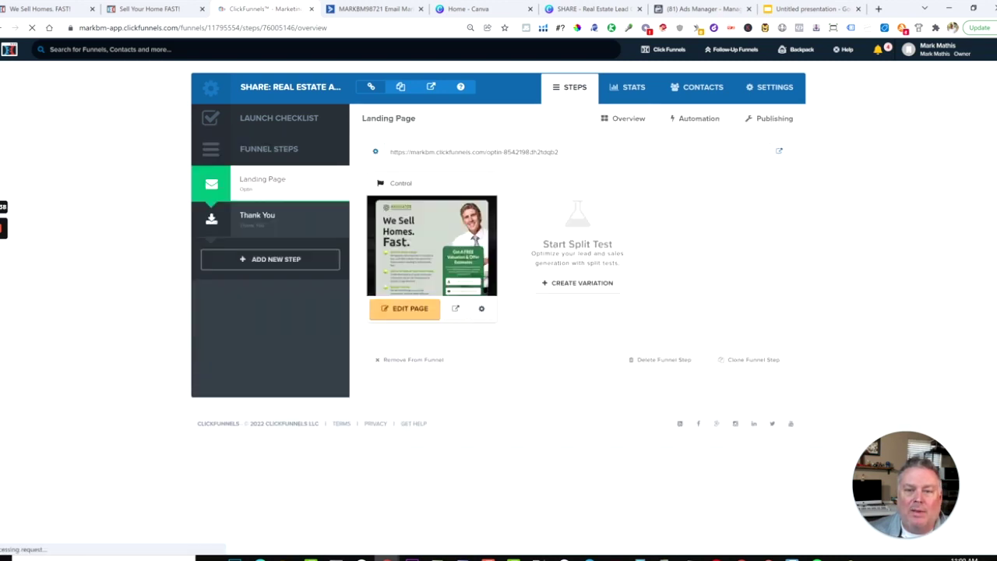
- Open the funnel's contacts and examine the newest test lead's contact profile, including the captured street address
{"action": "left_click", "coordinate": [526, 153]}
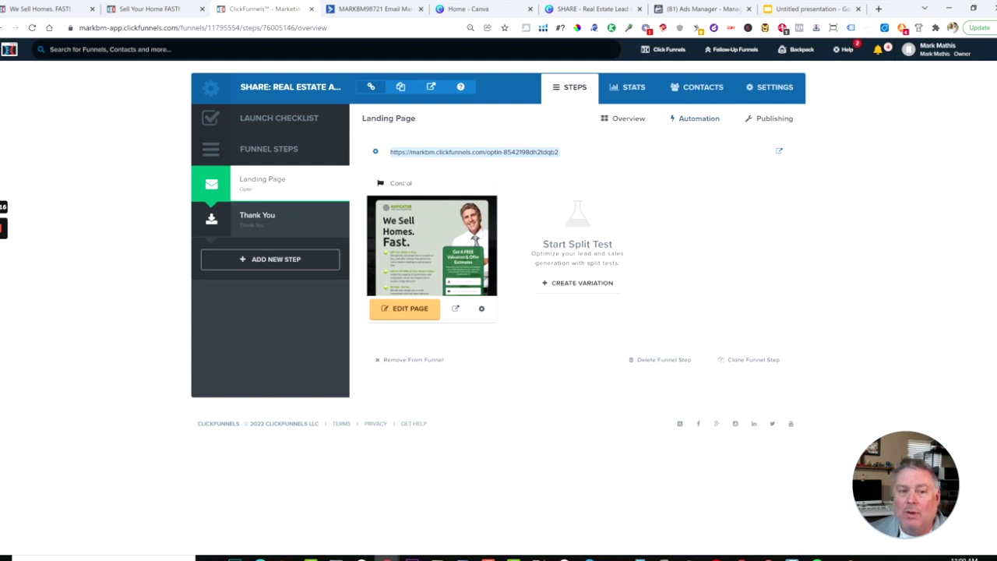
{"action": "left_click", "coordinate": [704, 87]}
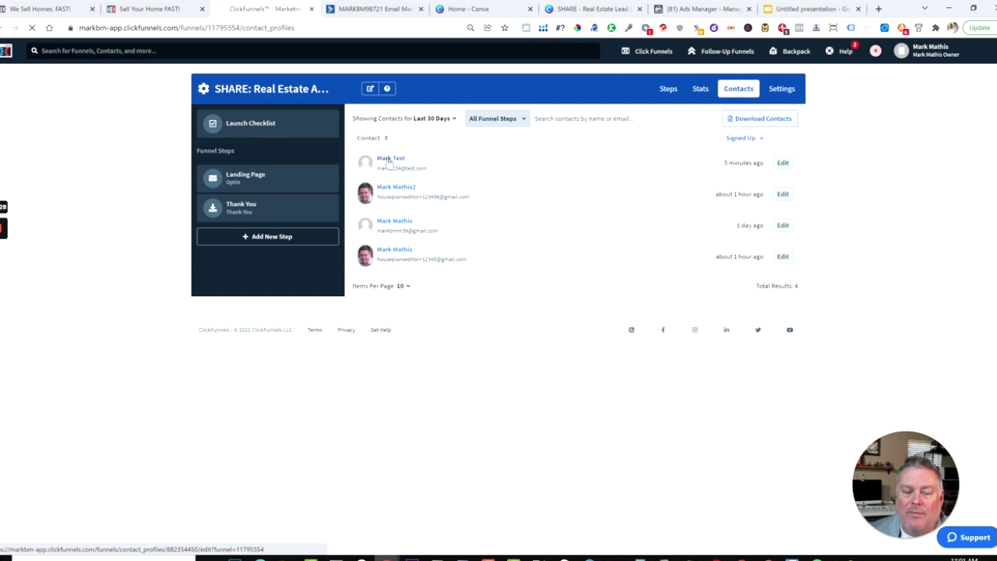
{"action": "left_click", "coordinate": [387, 160]}
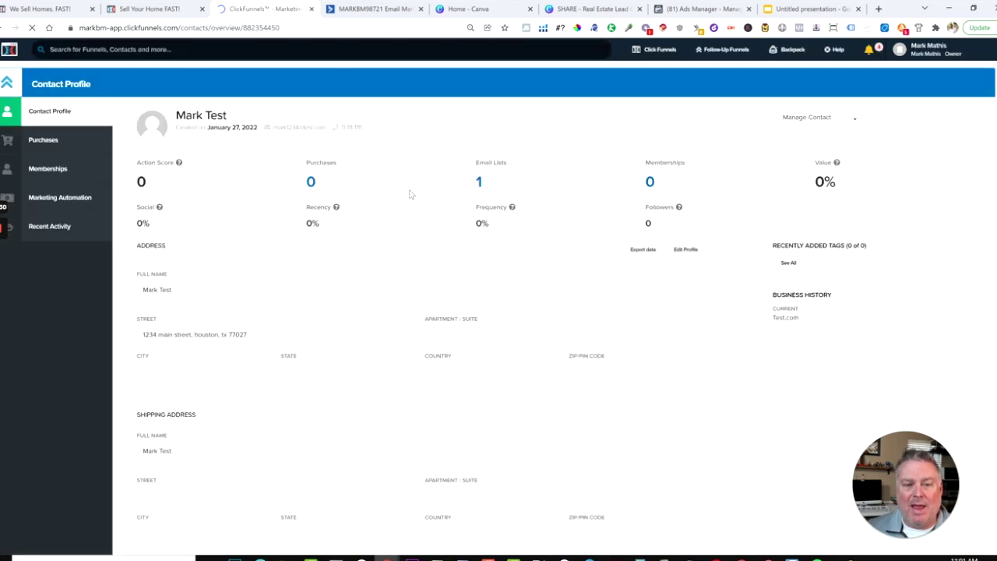
{"action": "scroll", "coordinate": [263, 326], "scroll_direction": "down", "scroll_amount": 2}
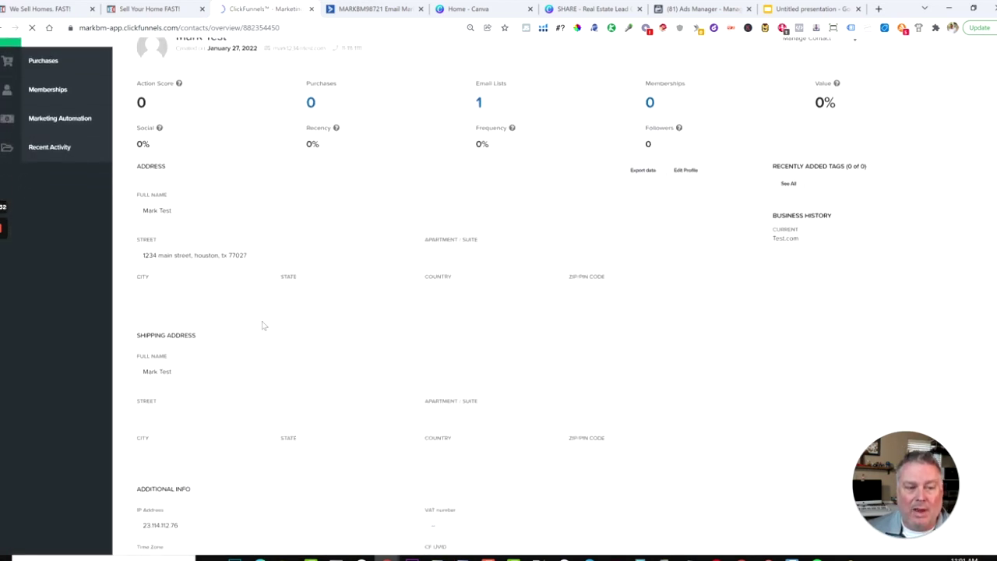
{"action": "triple_click", "coordinate": [207, 245]}
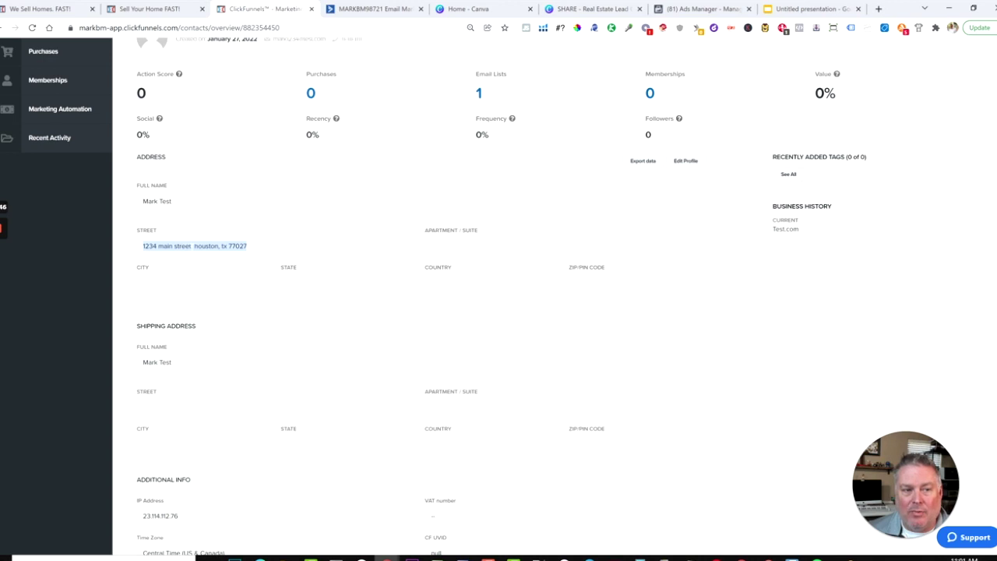
{"action": "scroll", "coordinate": [498, 312], "scroll_direction": "up", "scroll_amount": 2}
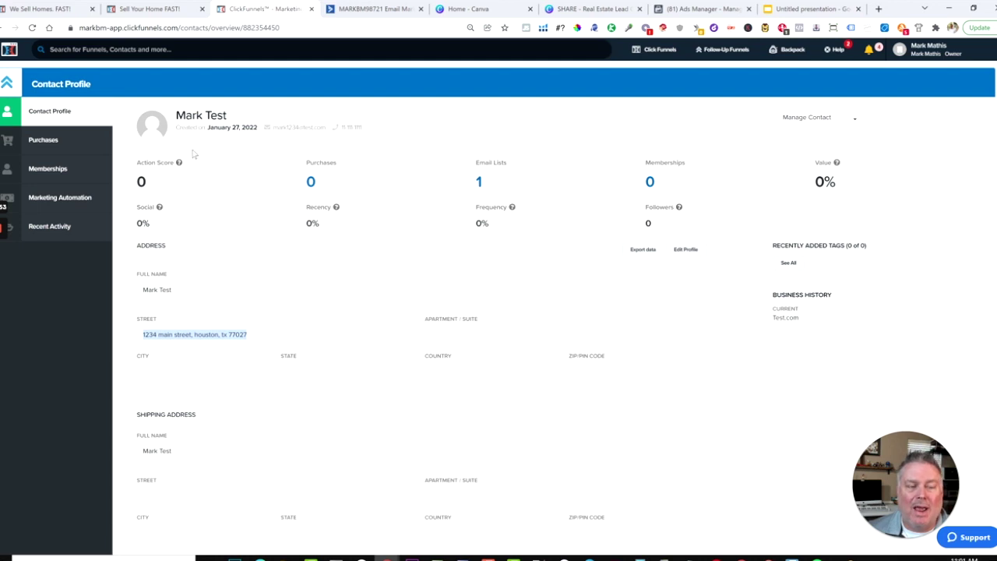
- Revisit the landing page, switch to ActiveCampaign and examine the SHARE - Real Estate Leads automation's tag trigger and email previews
{"action": "left_click", "coordinate": [58, 9]}
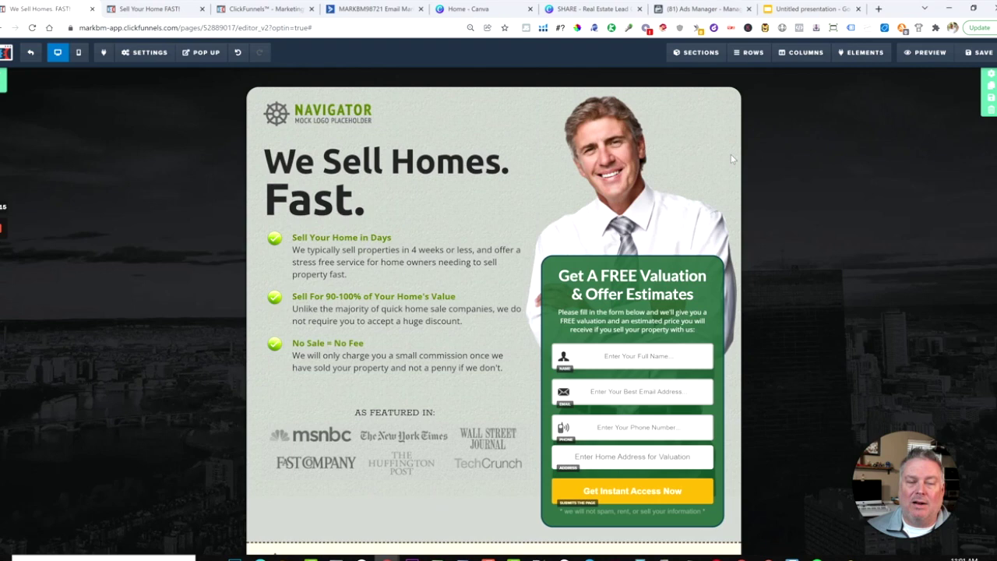
{"action": "left_click", "coordinate": [396, 10]}
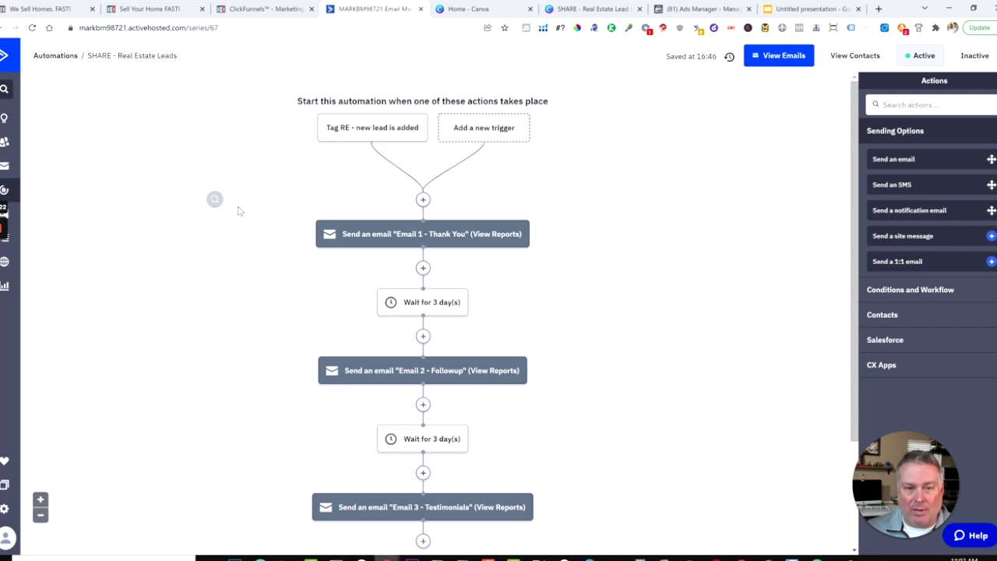
{"action": "scroll", "coordinate": [238, 211], "scroll_direction": "down", "scroll_amount": 2}
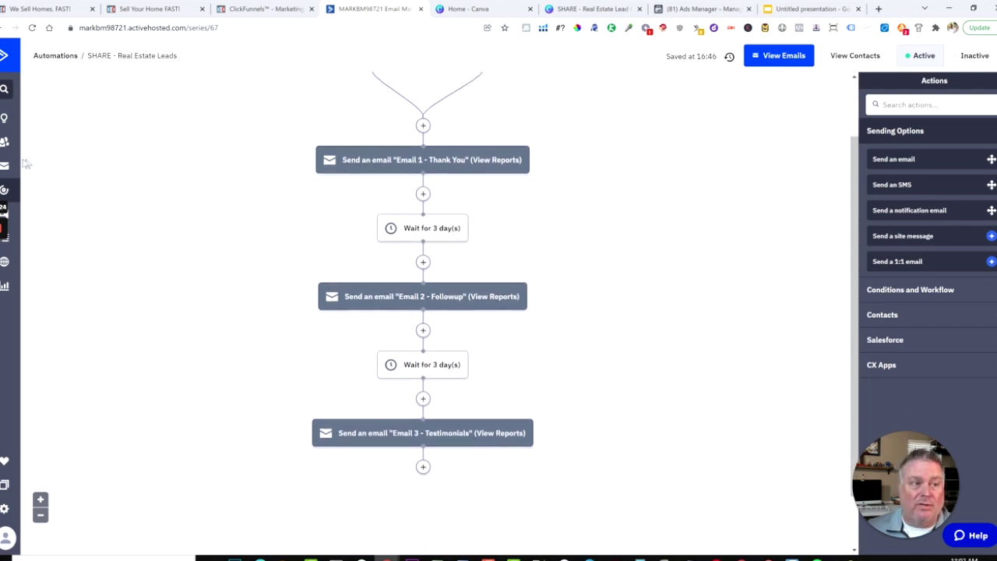
{"action": "scroll", "coordinate": [326, 175], "scroll_direction": "up", "scroll_amount": 2}
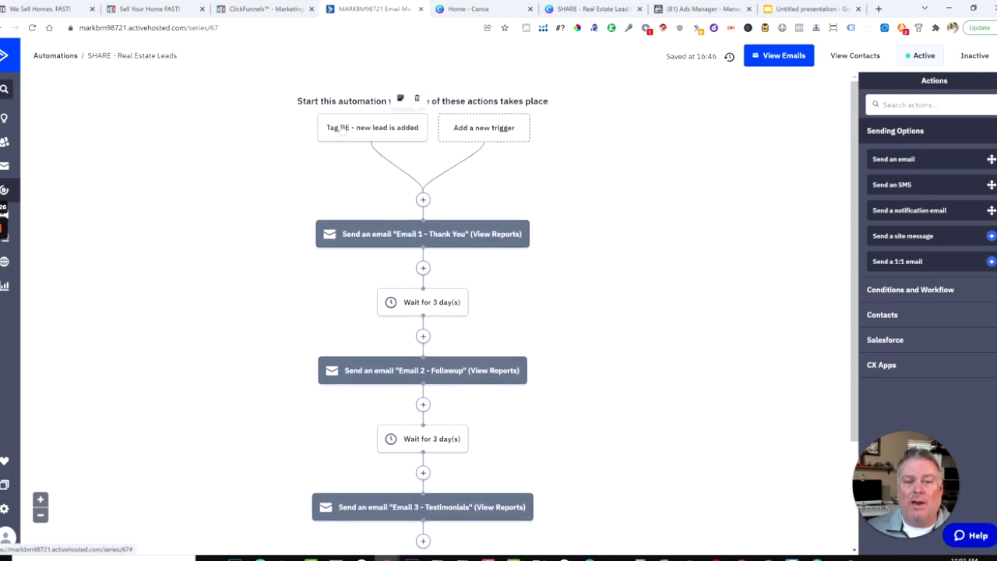
{"action": "mouse_move", "coordinate": [381, 238]}
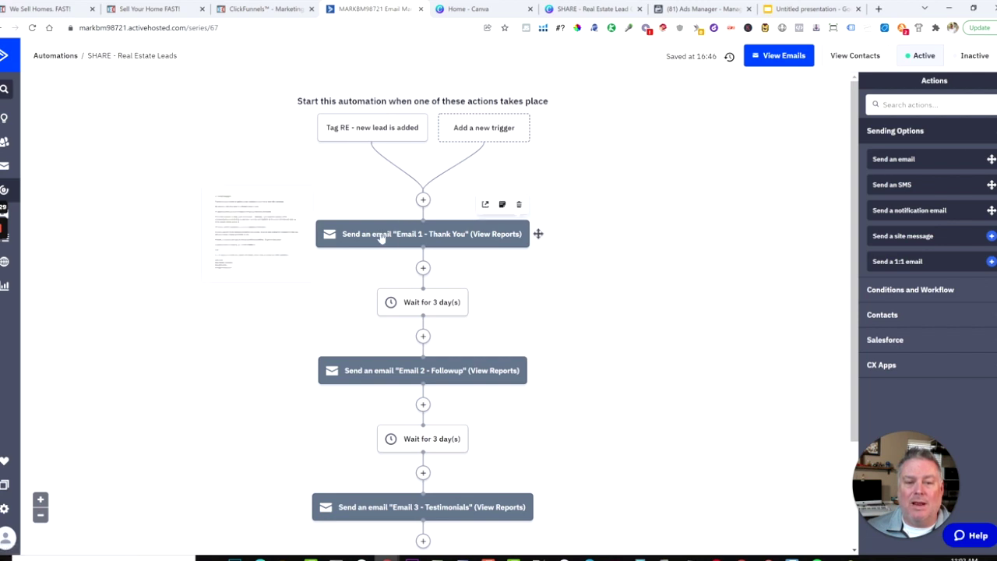
{"action": "mouse_move", "coordinate": [385, 378]}
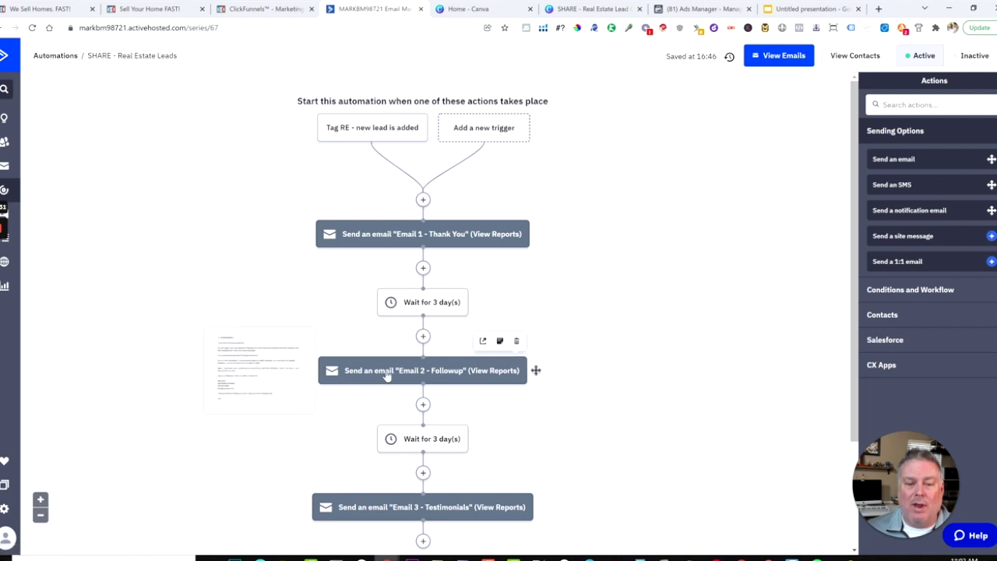
{"action": "mouse_move", "coordinate": [375, 511]}
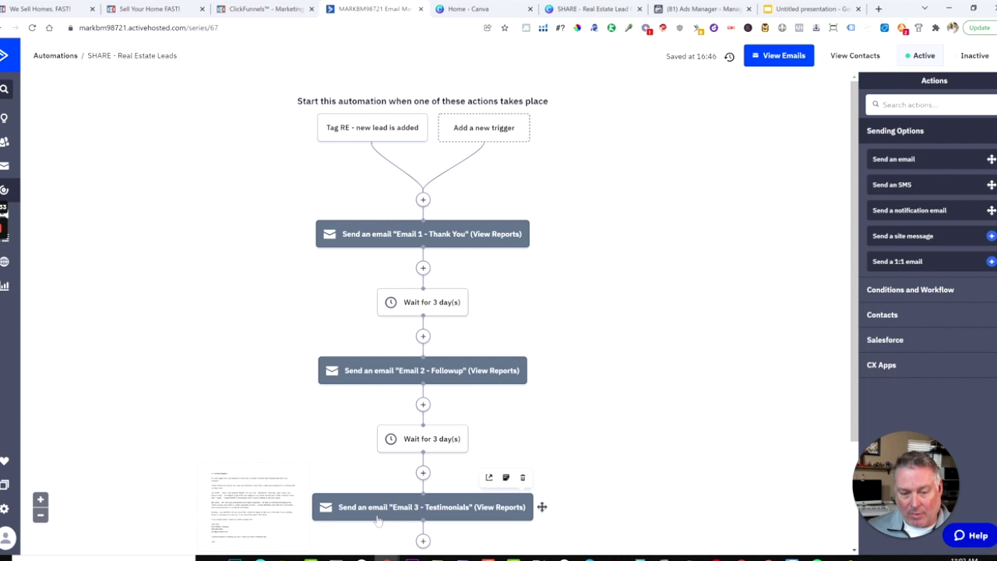
{"action": "mouse_move", "coordinate": [415, 235]}
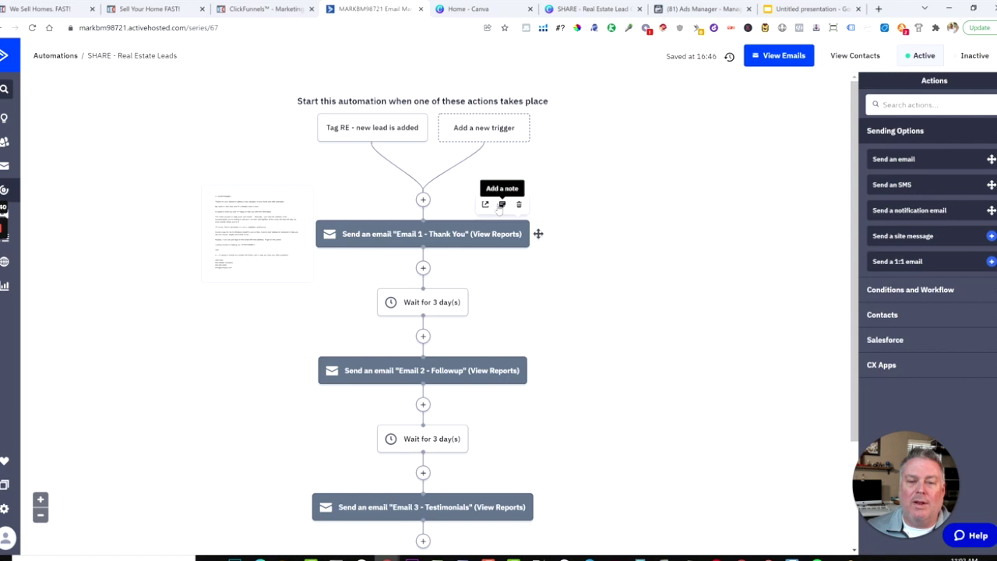
- Open Email 1 - Thank You in the email designer, read its content and return to the automation
{"action": "left_click", "coordinate": [496, 234]}
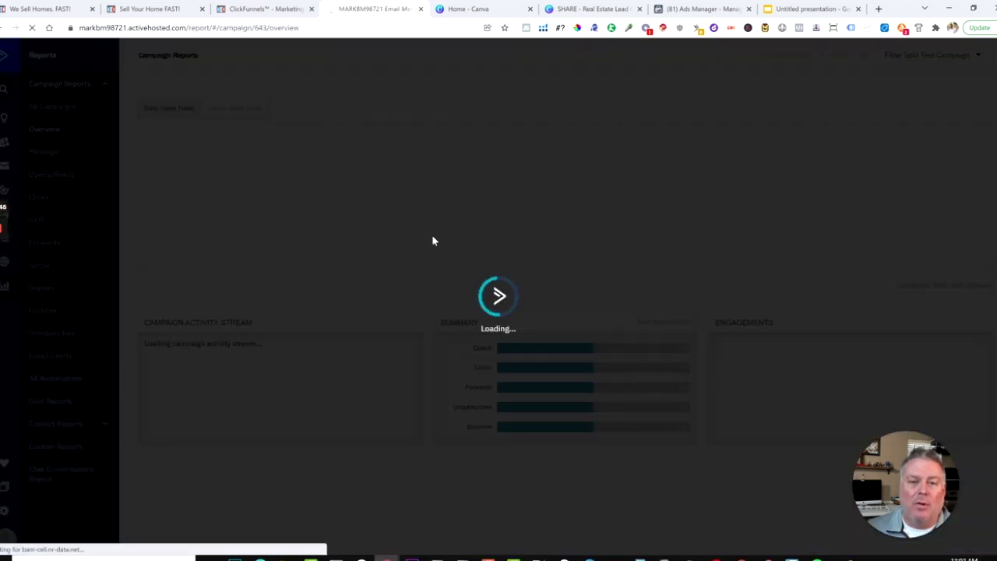
{"action": "key", "text": "alt+Left"}
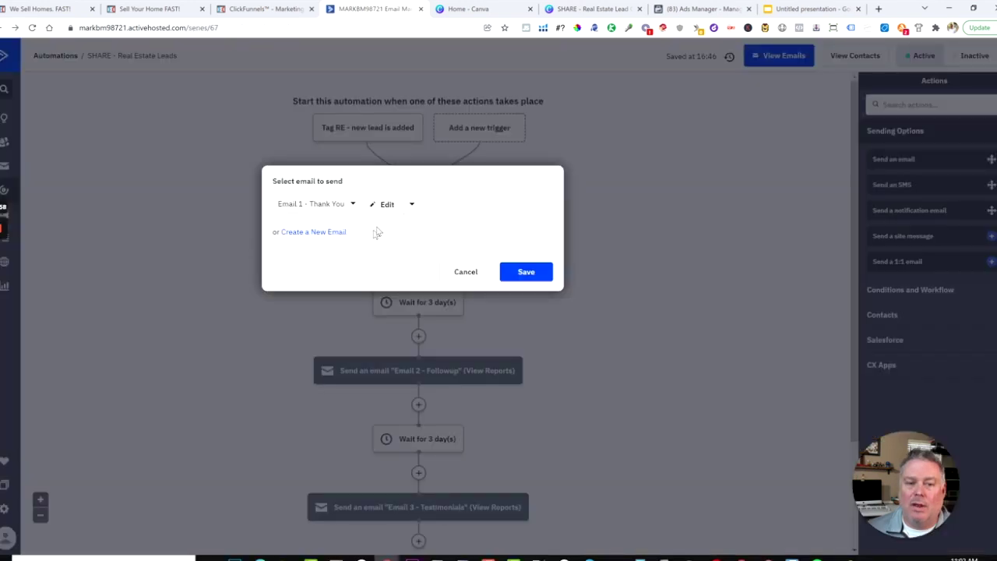
{"action": "mouse_move", "coordinate": [385, 209]}
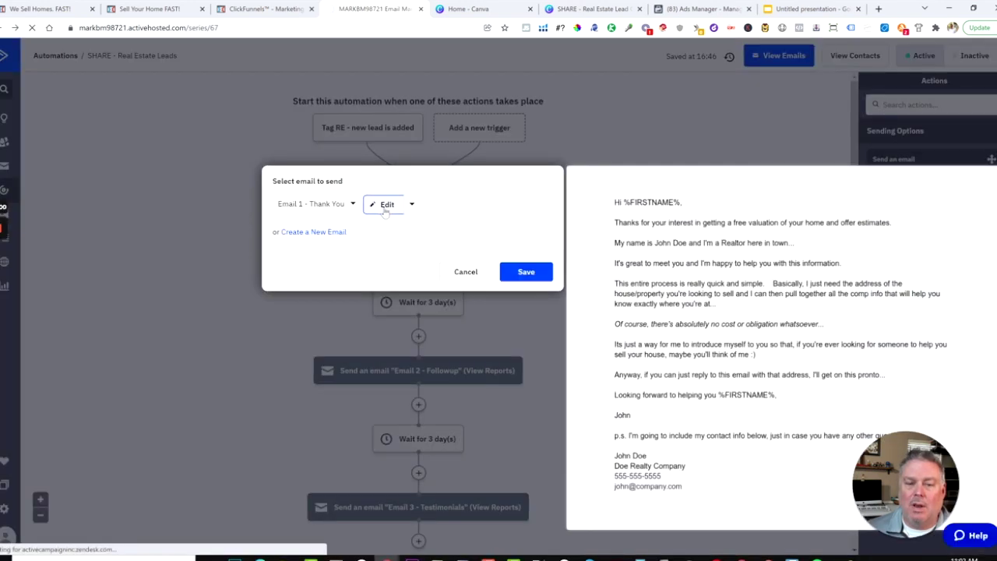
{"action": "left_click", "coordinate": [385, 211]}
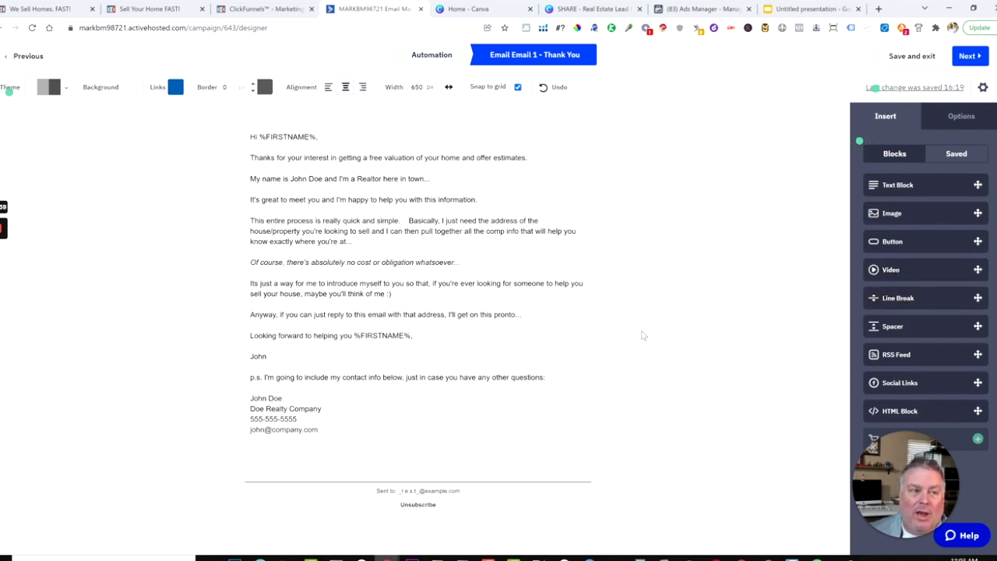
{"action": "left_click", "coordinate": [22, 62]}
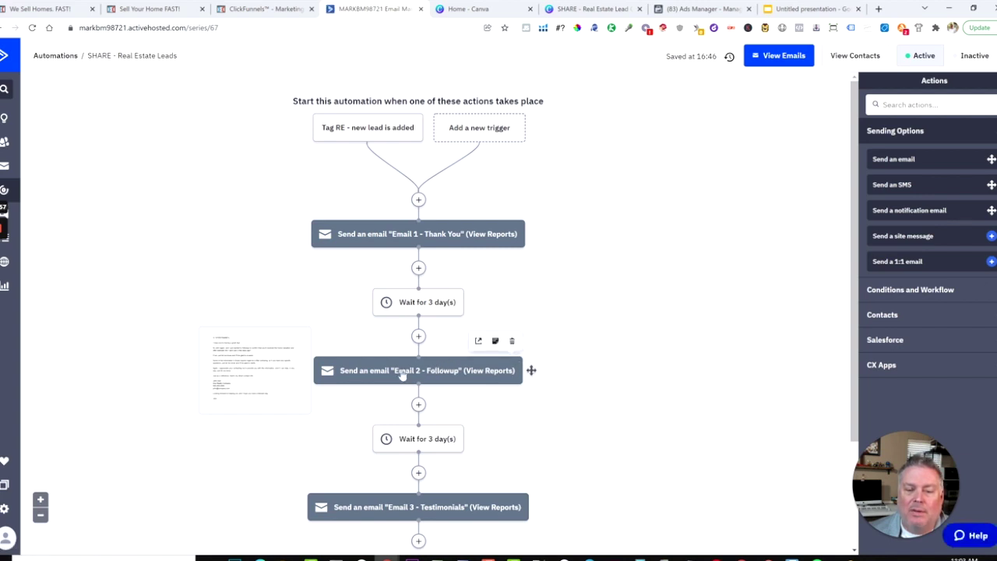
- Preview Email 2 - Followup and Email 3 - Testimonials in the automation, cancelling each email selection without changes
{"action": "left_click", "coordinate": [357, 369]}
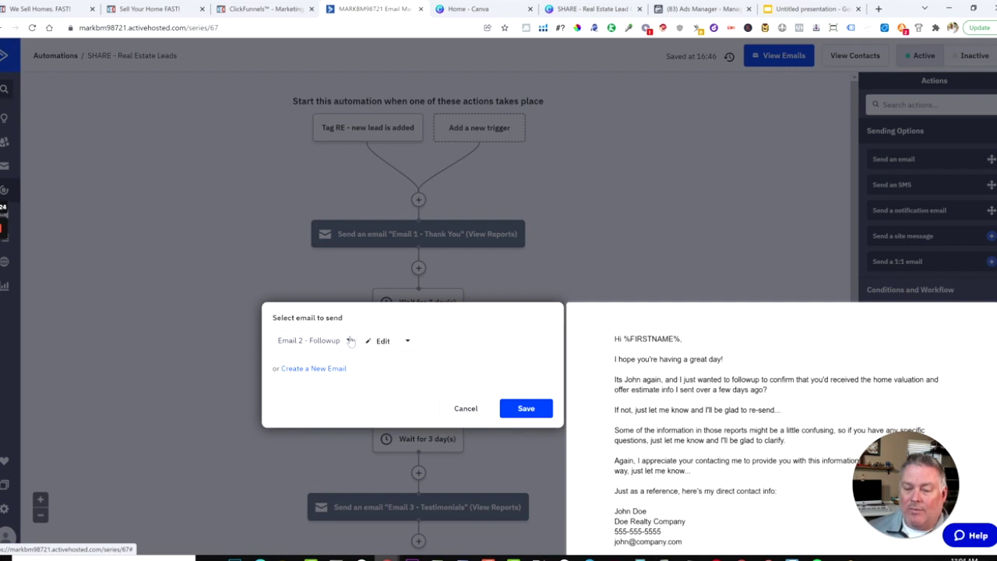
{"action": "left_click", "coordinate": [439, 411]}
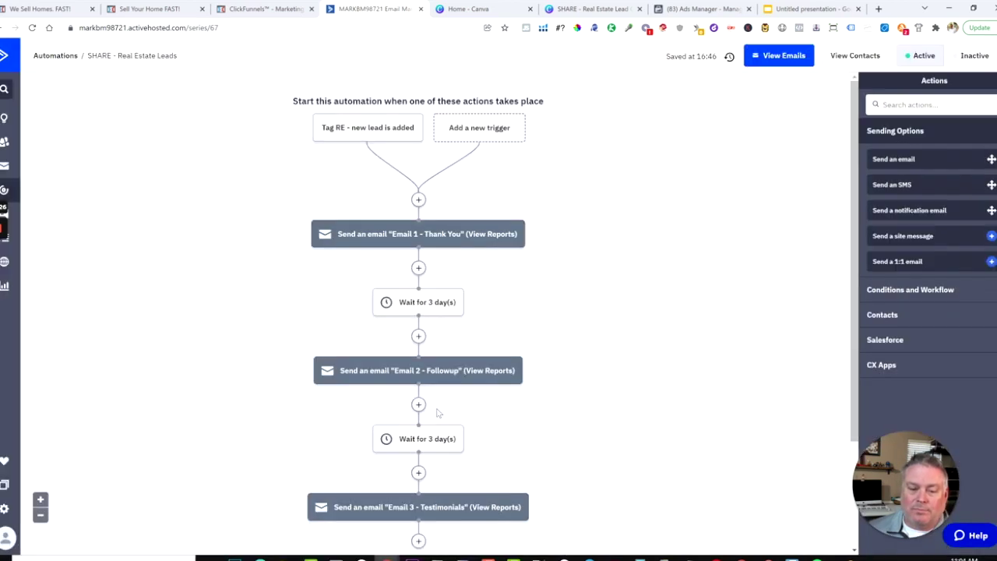
{"action": "scroll", "coordinate": [439, 413], "scroll_direction": "down", "scroll_amount": 3}
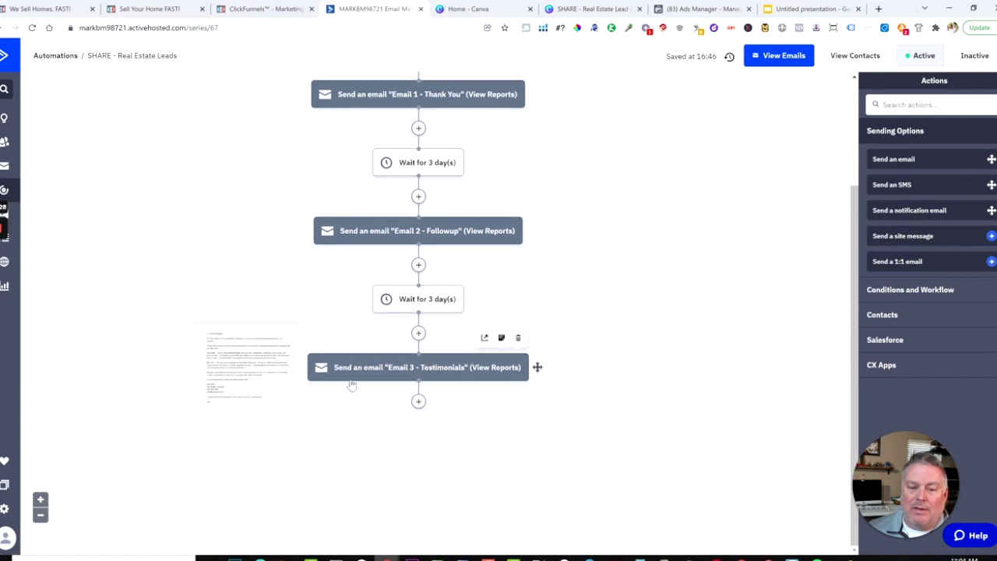
{"action": "left_click", "coordinate": [395, 373]}
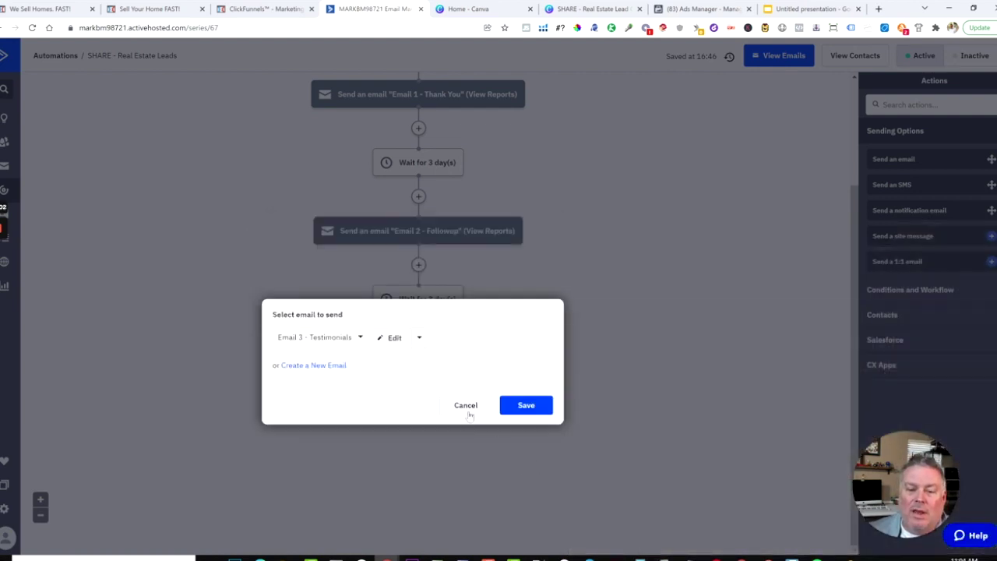
{"action": "left_click", "coordinate": [465, 411]}
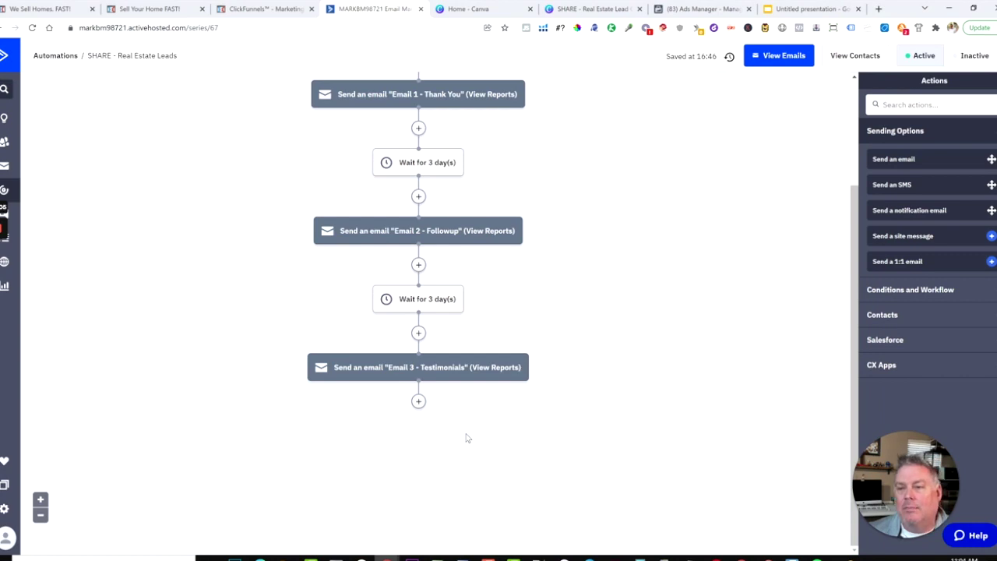
{"action": "scroll", "coordinate": [629, 385], "scroll_direction": "up", "scroll_amount": 2}
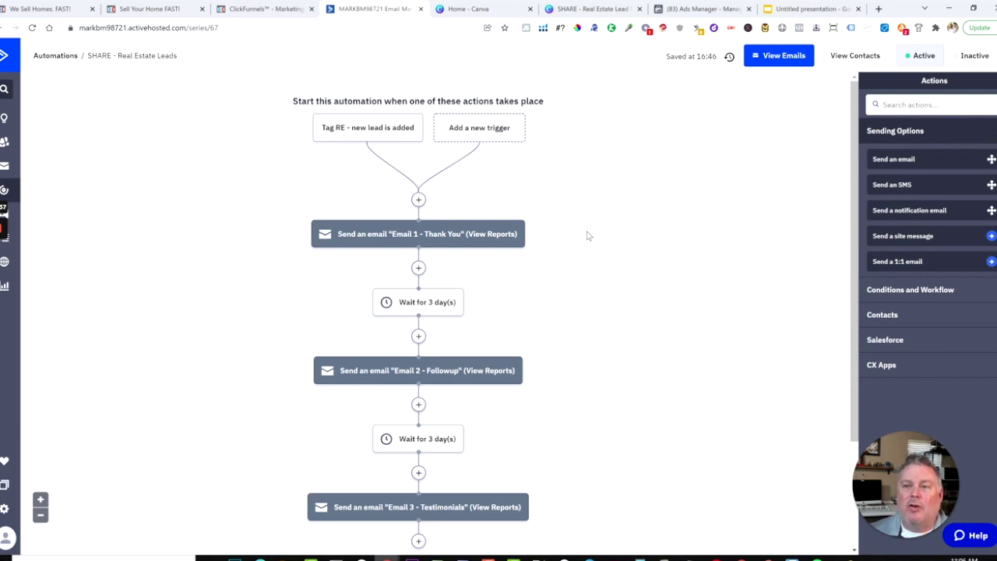
- View the Real Estate Lead Gen ad design in Canva and switch to Facebook Ads Manager, leaving the Real Est draft unpublished
{"action": "left_click", "coordinate": [580, 12]}
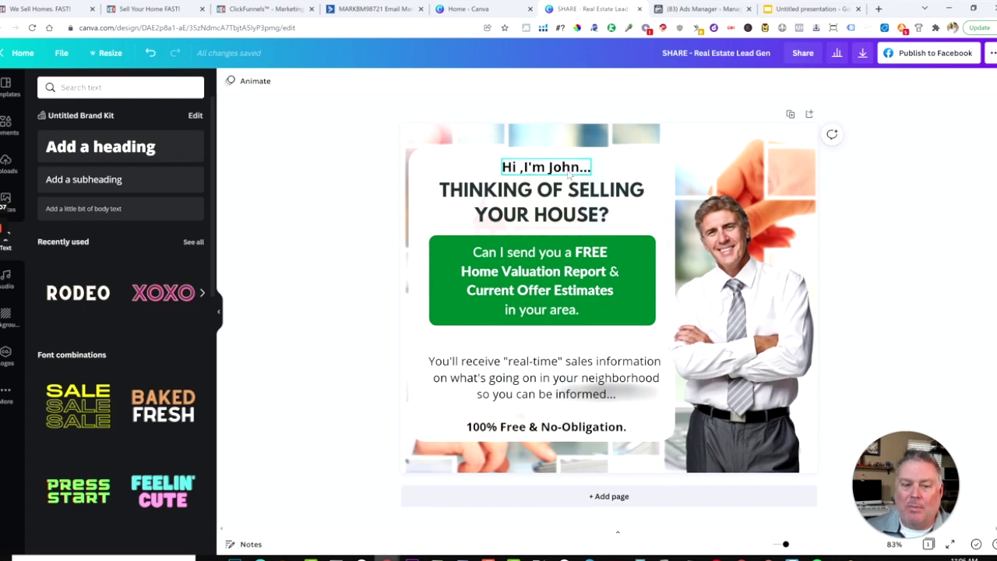
{"action": "left_click", "coordinate": [695, 11]}
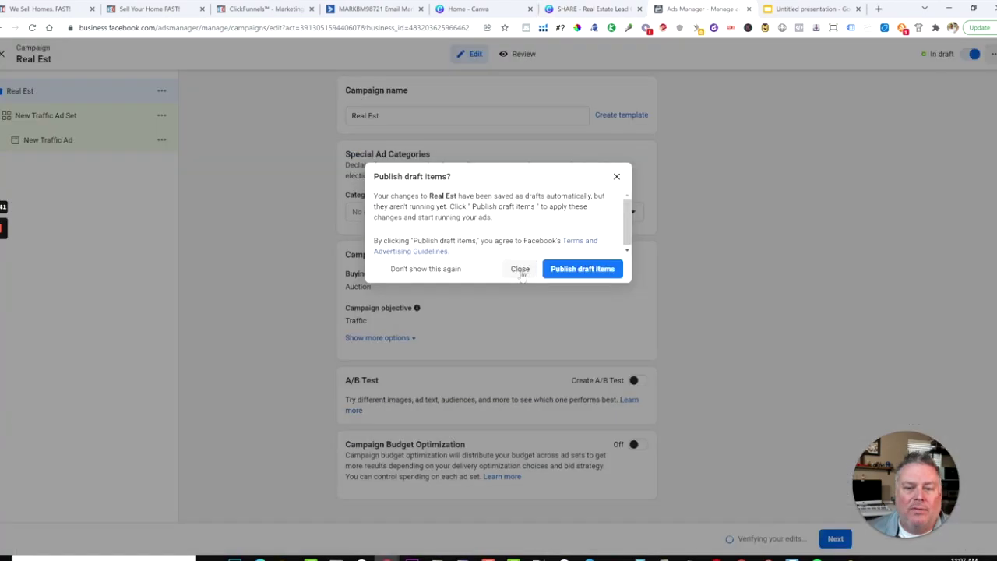
{"action": "left_click", "coordinate": [519, 269]}
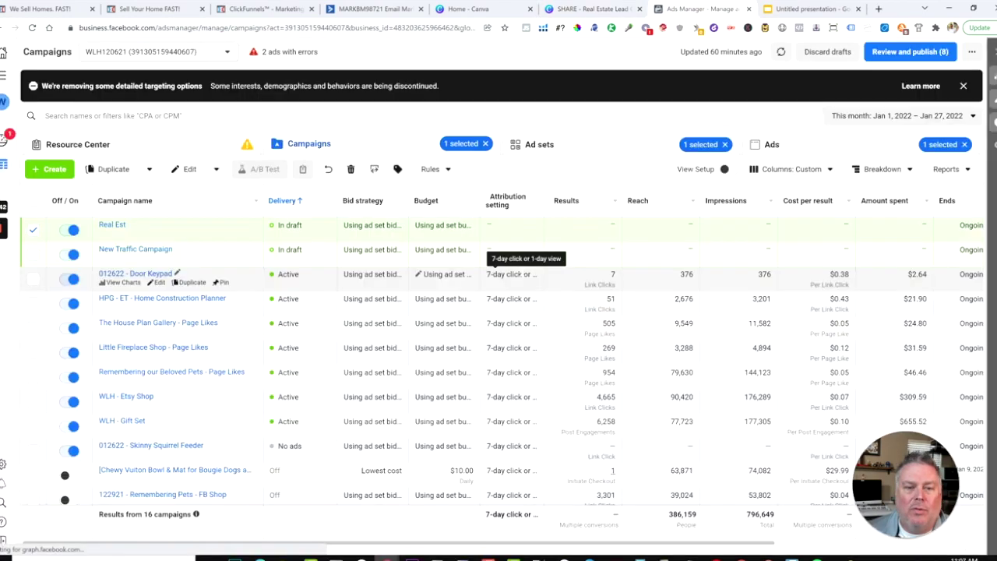
- Create a new ad campaign with the Engagement objective and the Post engagement type
{"action": "left_click", "coordinate": [49, 168]}
{"action": "left_click", "coordinate": [503, 233]}
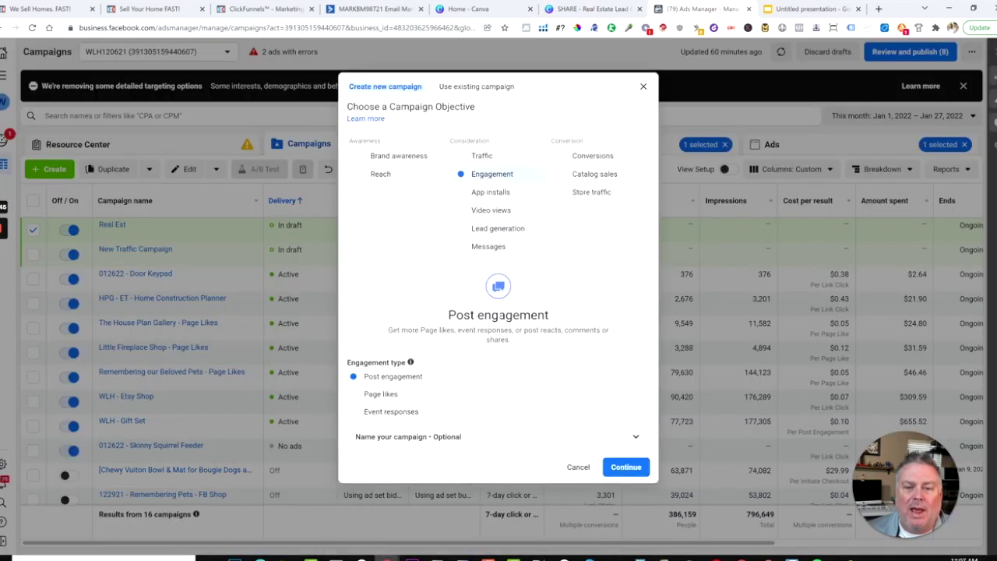
{"action": "left_click", "coordinate": [622, 468]}
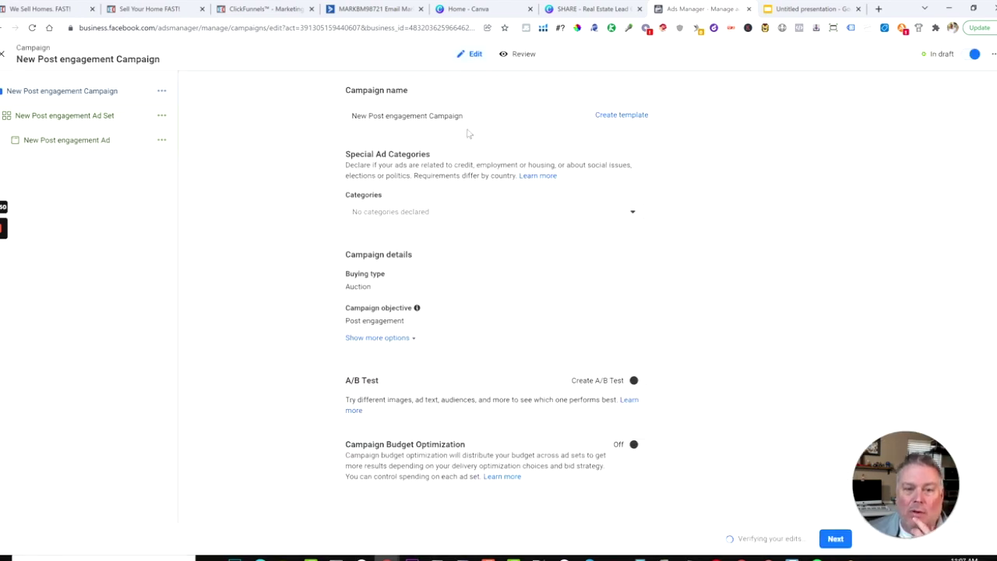
- Name the campaign "Real Estate Lead Gen" and continue to its ad set settings
{"action": "left_click_drag", "start_coordinate": [464, 115], "coordinate": [340, 115]}
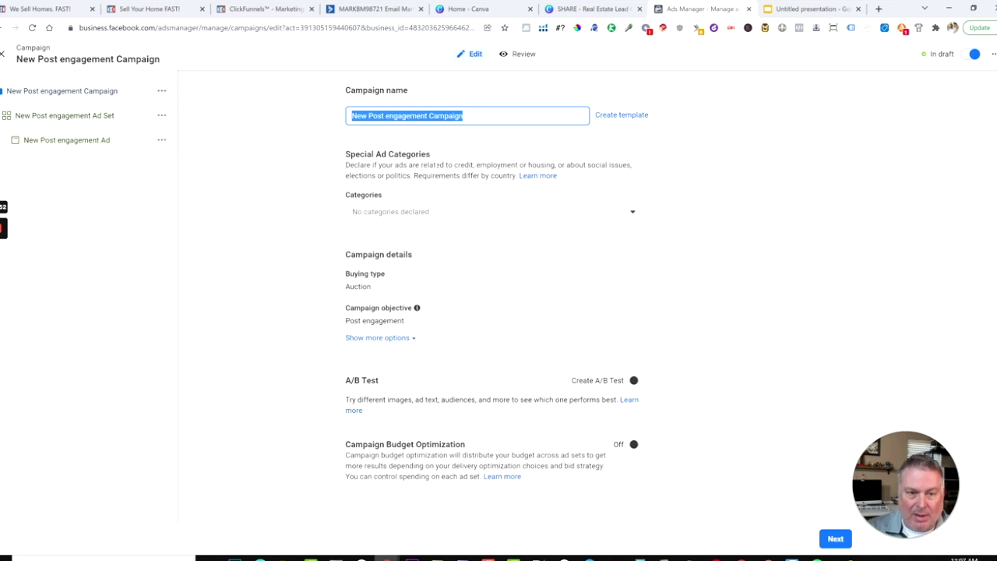
{"action": "type", "text": "Real Est"}
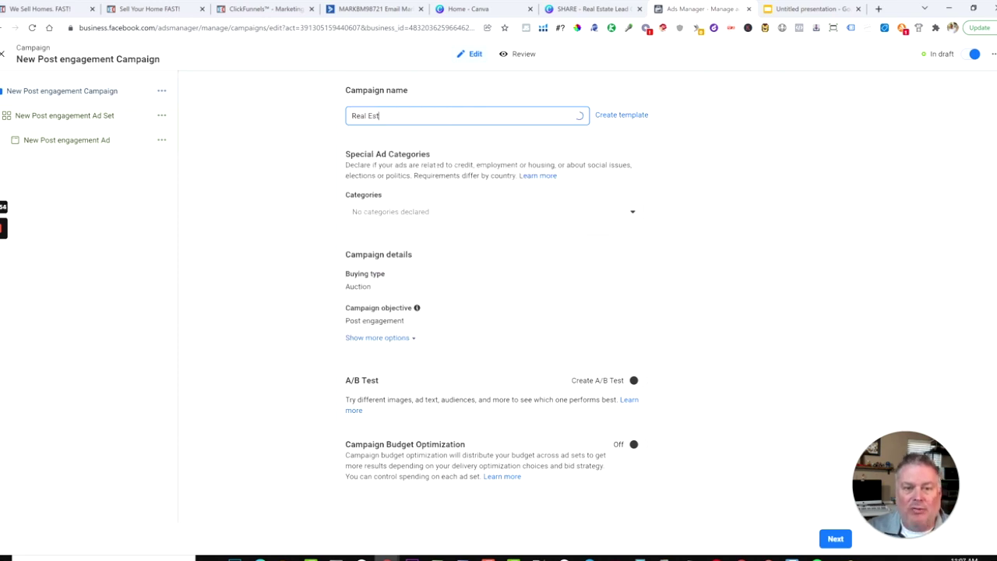
{"action": "type", "text": "ate Lead"}
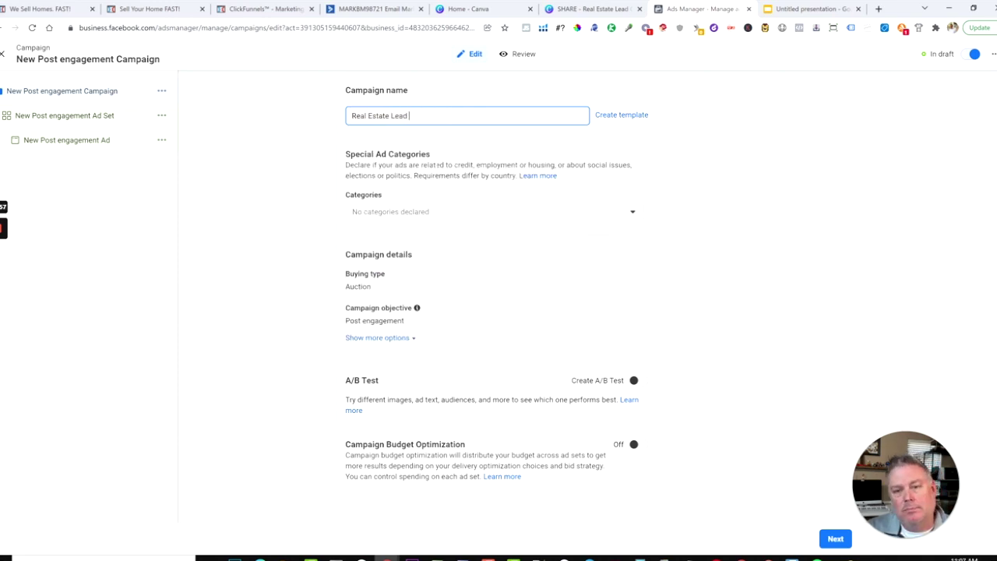
{"action": "type", "text": " Gen"}
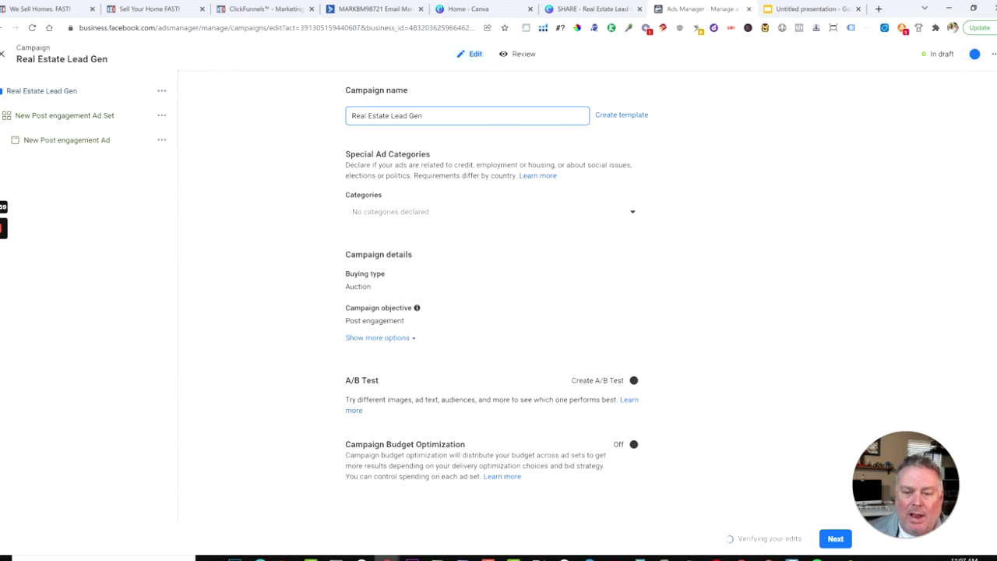
{"action": "left_click", "coordinate": [833, 538]}
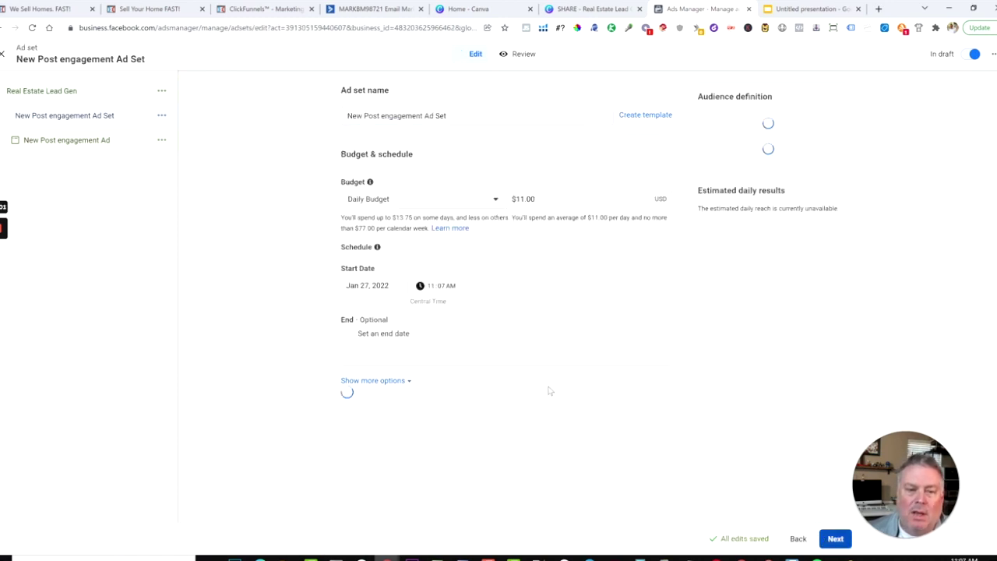
- Set the ad set's daily budget to $10
{"action": "left_click_drag", "start_coordinate": [549, 204], "coordinate": [461, 194]}
{"action": "type", "text": "1"}
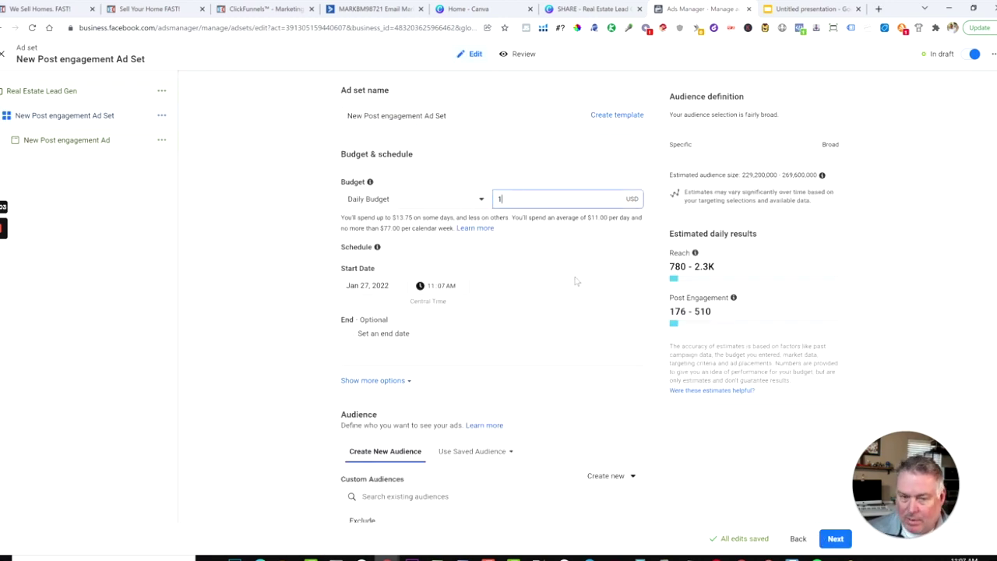
{"action": "type", "text": "0"}
- Set the audience's minimum age to 35, keeping 65+ as the maximum
{"action": "scroll", "coordinate": [516, 334], "scroll_direction": "down", "scroll_amount": 2}
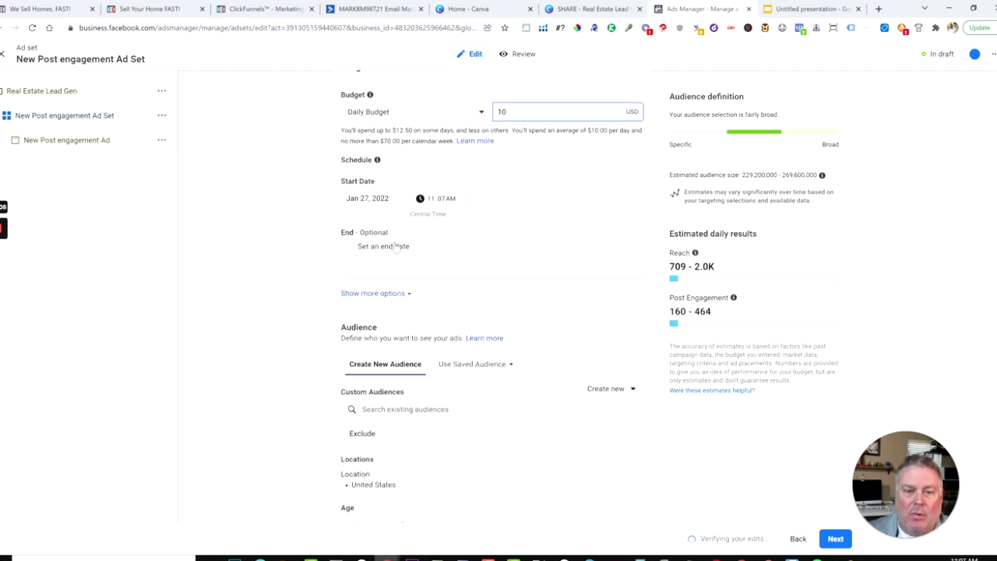
{"action": "scroll", "coordinate": [401, 281], "scroll_direction": "down", "scroll_amount": 3}
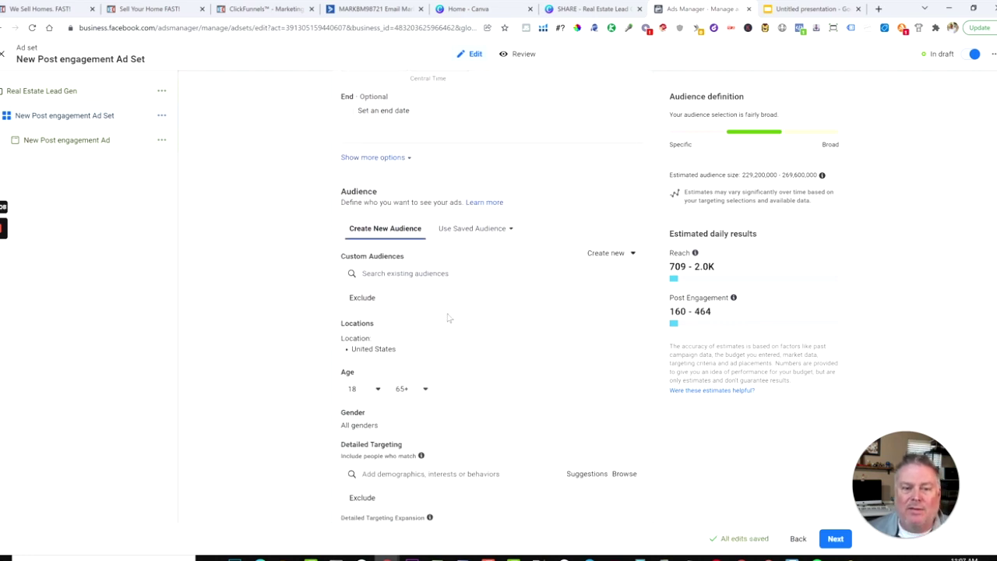
{"action": "scroll", "coordinate": [448, 318], "scroll_direction": "down", "scroll_amount": 2}
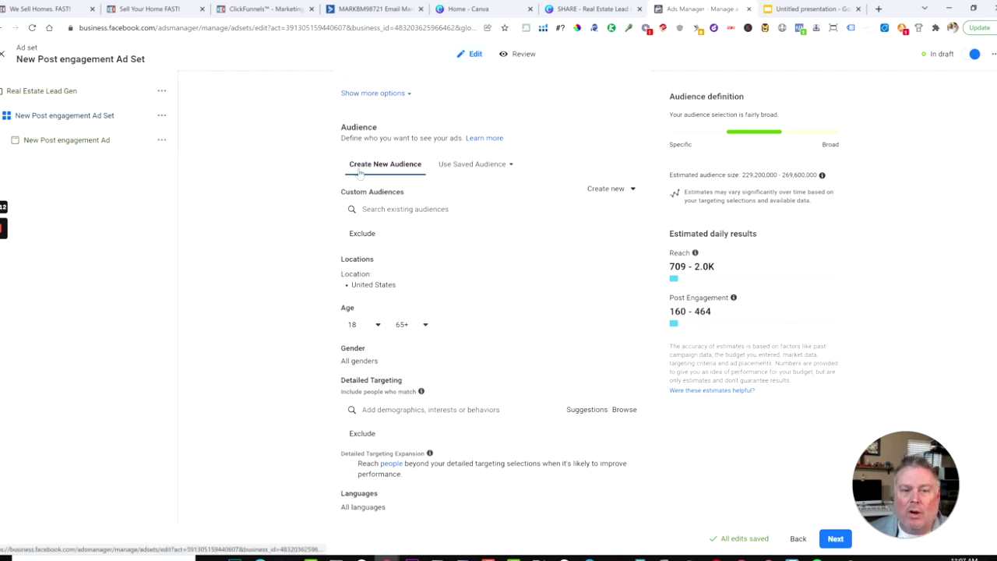
{"action": "left_click", "coordinate": [377, 326]}
{"action": "scroll", "coordinate": [401, 400], "scroll_direction": "down", "scroll_amount": 3}
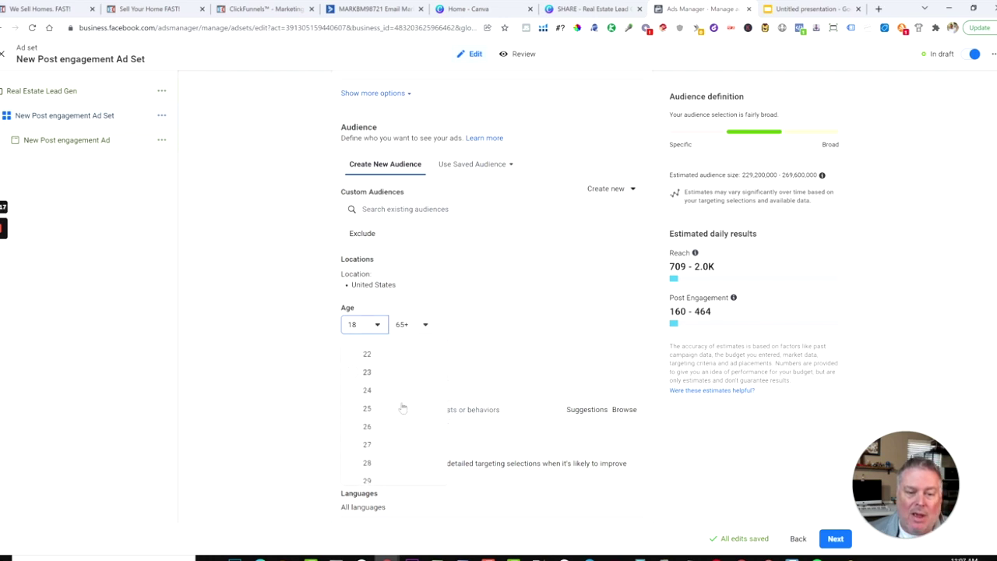
{"action": "scroll", "coordinate": [401, 409], "scroll_direction": "down", "scroll_amount": 4}
{"action": "left_click", "coordinate": [358, 411]}
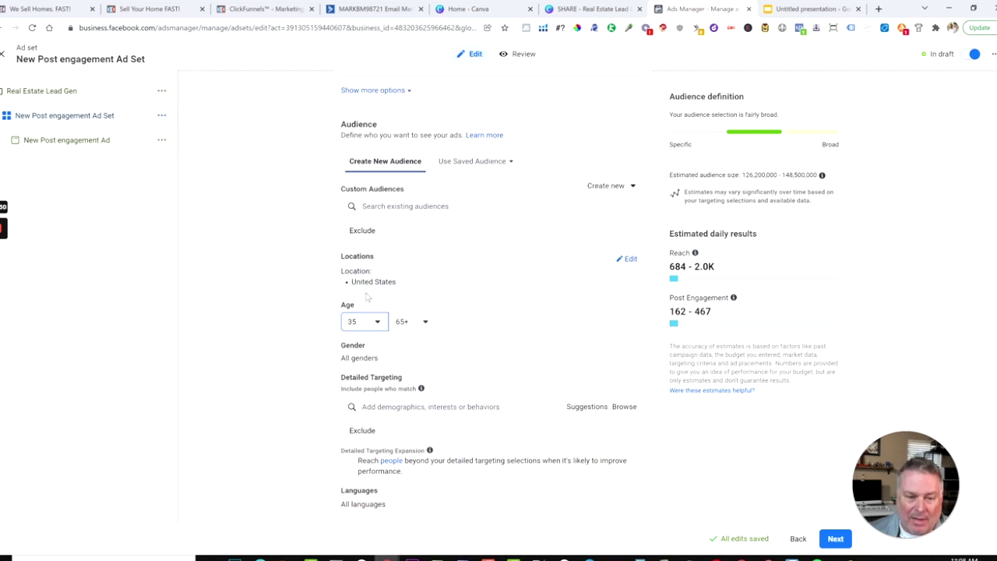
- Replace the United States location with ZIP code 77027, Houston, Texas, and target only people living in this location
{"action": "scroll", "coordinate": [365, 294], "scroll_direction": "down", "scroll_amount": 2}
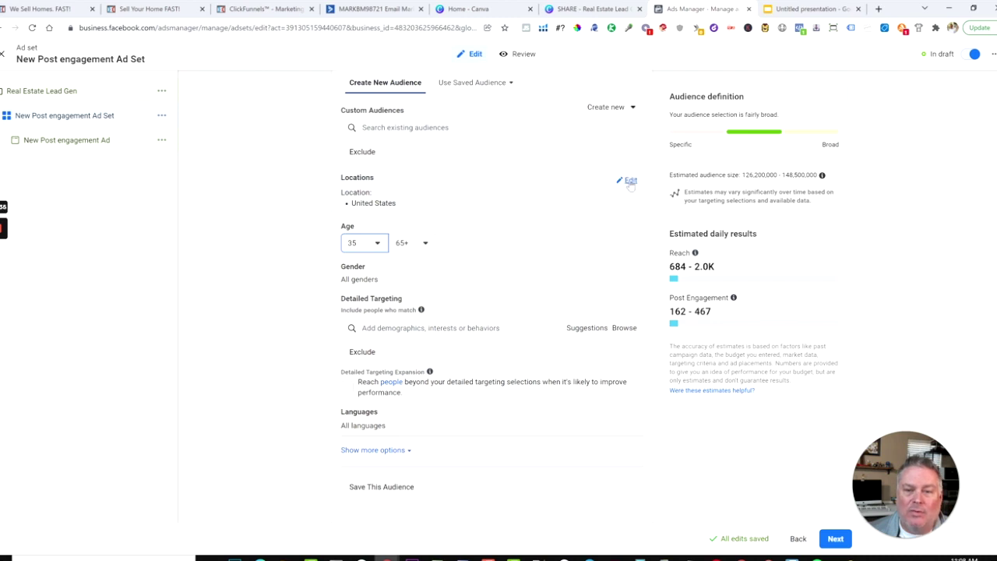
{"action": "left_click", "coordinate": [629, 181]}
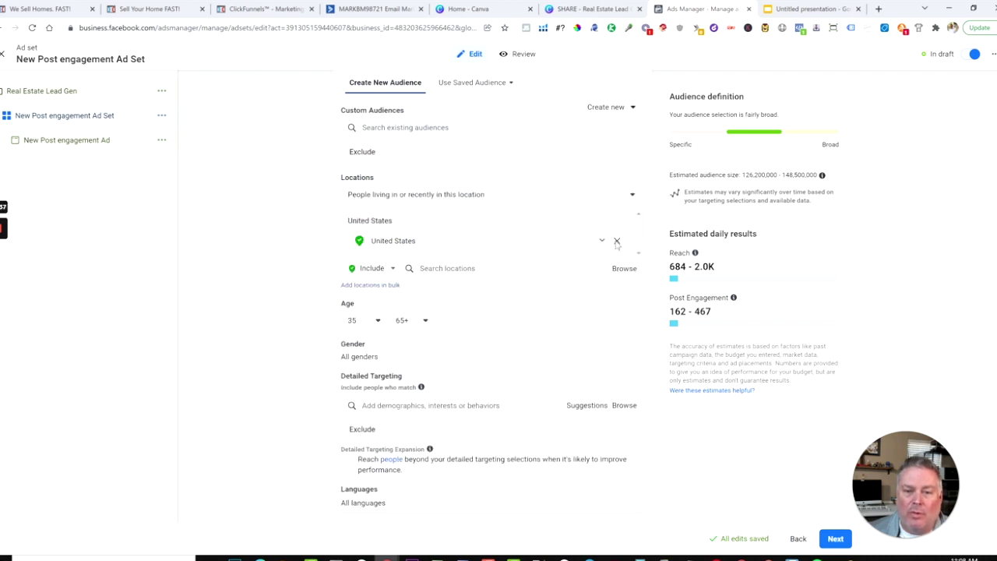
{"action": "left_click", "coordinate": [616, 241]}
{"action": "left_click", "coordinate": [470, 253]}
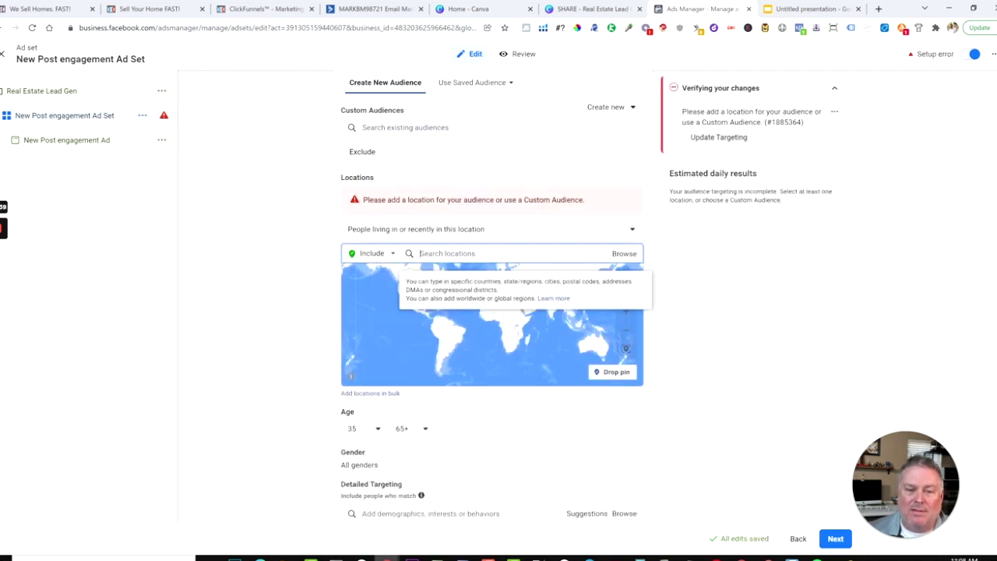
{"action": "type", "text": "77027"}
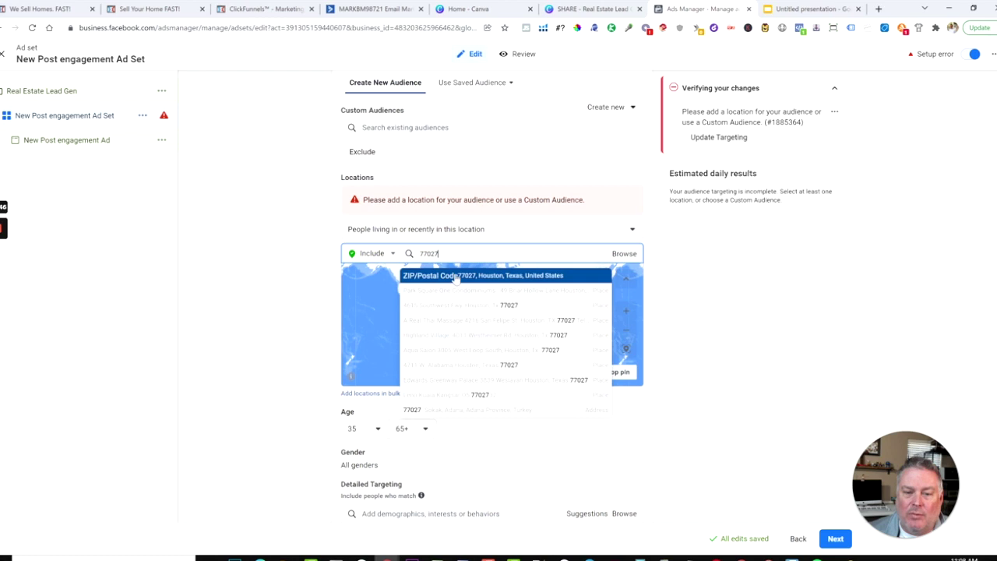
{"action": "left_click", "coordinate": [455, 277]}
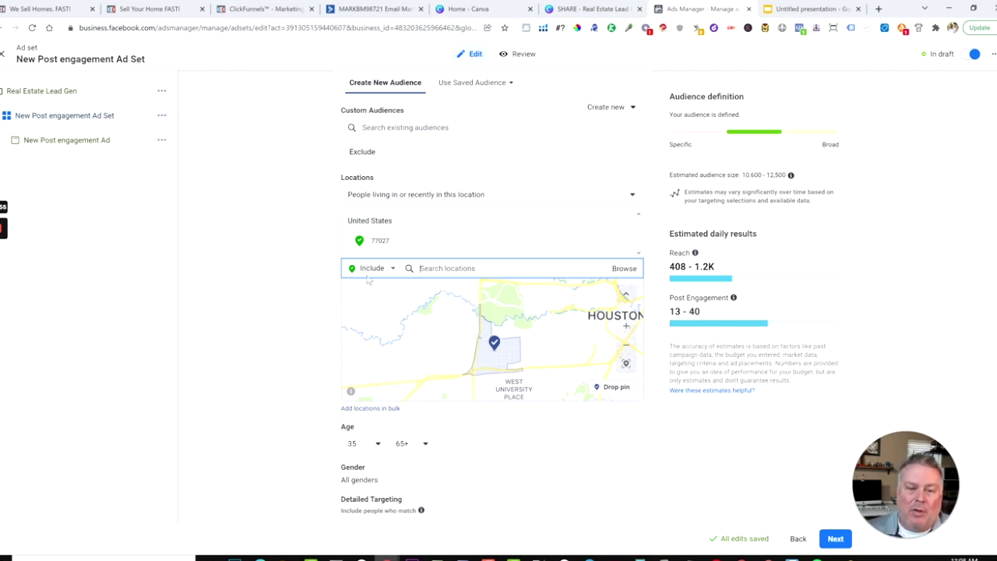
{"action": "left_click", "coordinate": [465, 199]}
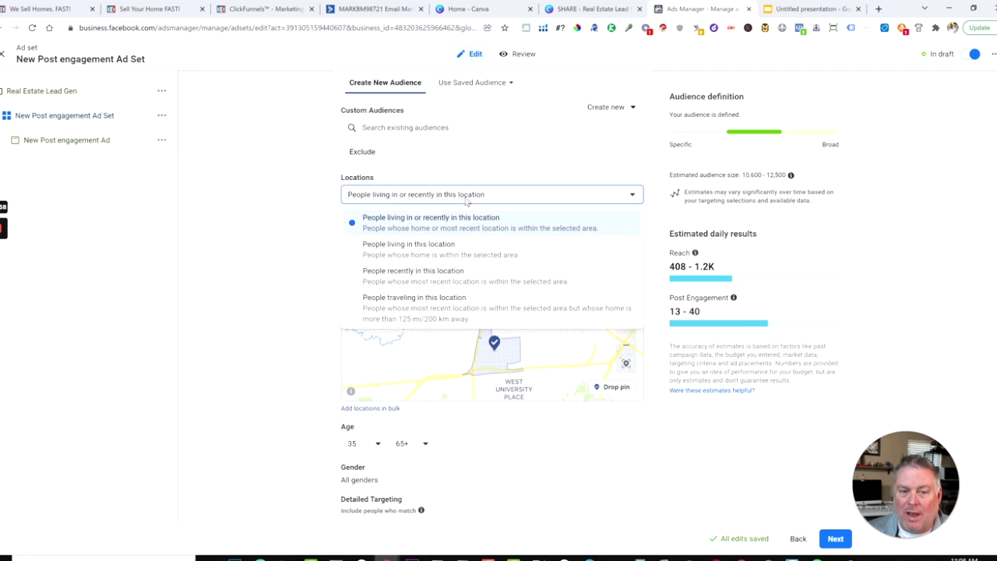
{"action": "left_click", "coordinate": [355, 251]}
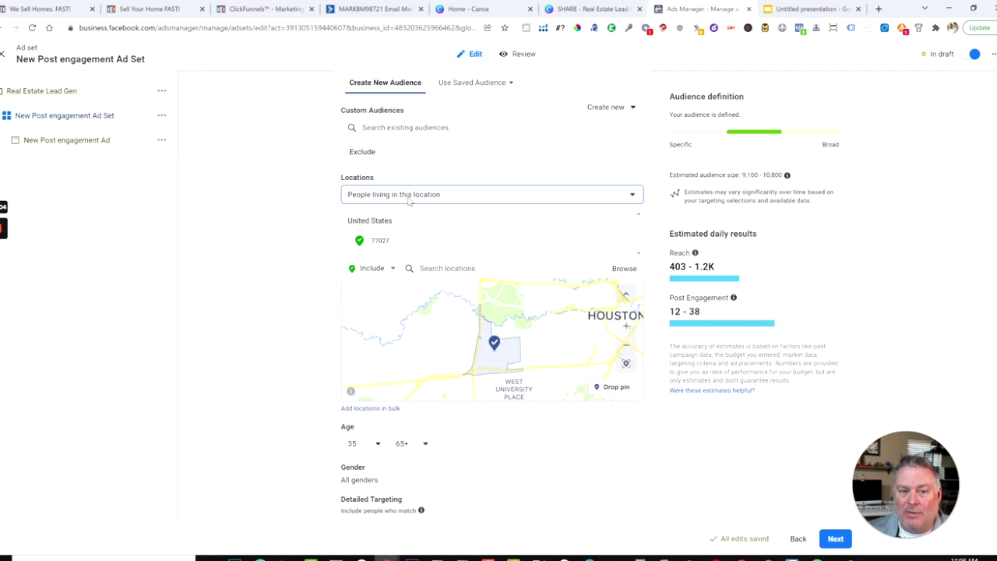
- Exclude people matching the Recently moved life event from the audience's detailed targeting
{"action": "scroll", "coordinate": [326, 260], "scroll_direction": "down", "scroll_amount": 5}
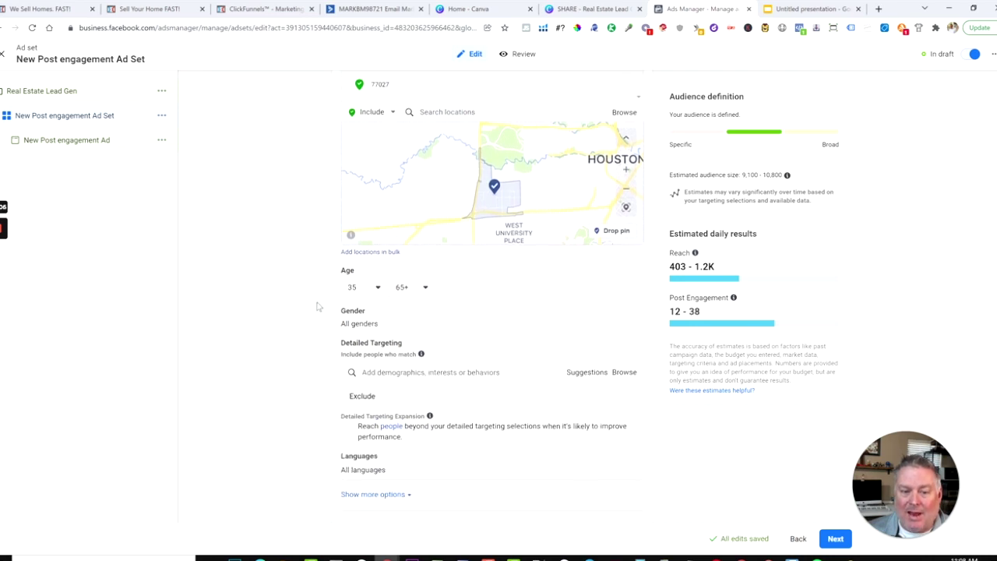
{"action": "scroll", "coordinate": [317, 307], "scroll_direction": "down", "scroll_amount": 2}
{"action": "scroll", "coordinate": [322, 307], "scroll_direction": "up", "scroll_amount": 5}
{"action": "scroll", "coordinate": [306, 378], "scroll_direction": "down", "scroll_amount": 2}
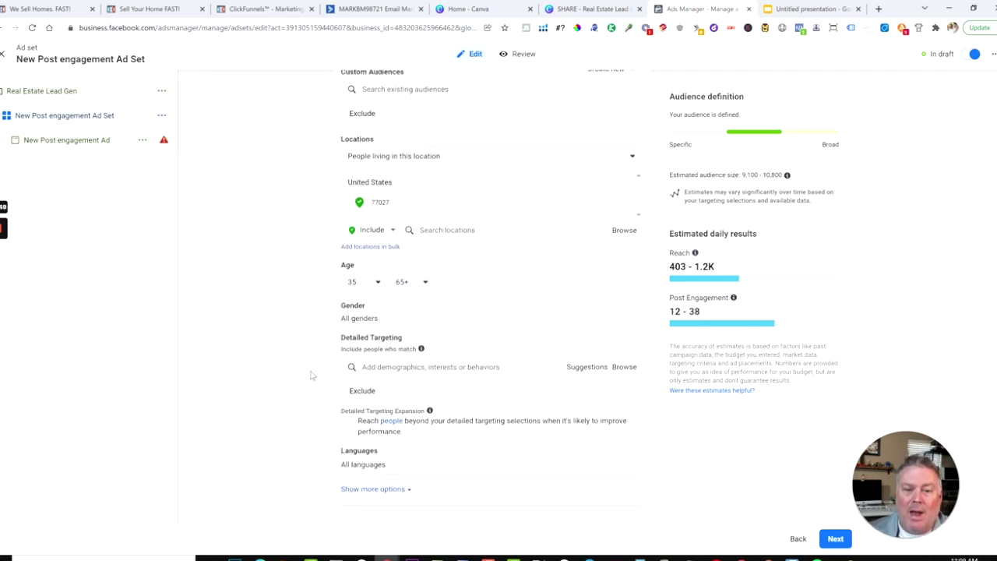
{"action": "left_click", "coordinate": [362, 390]}
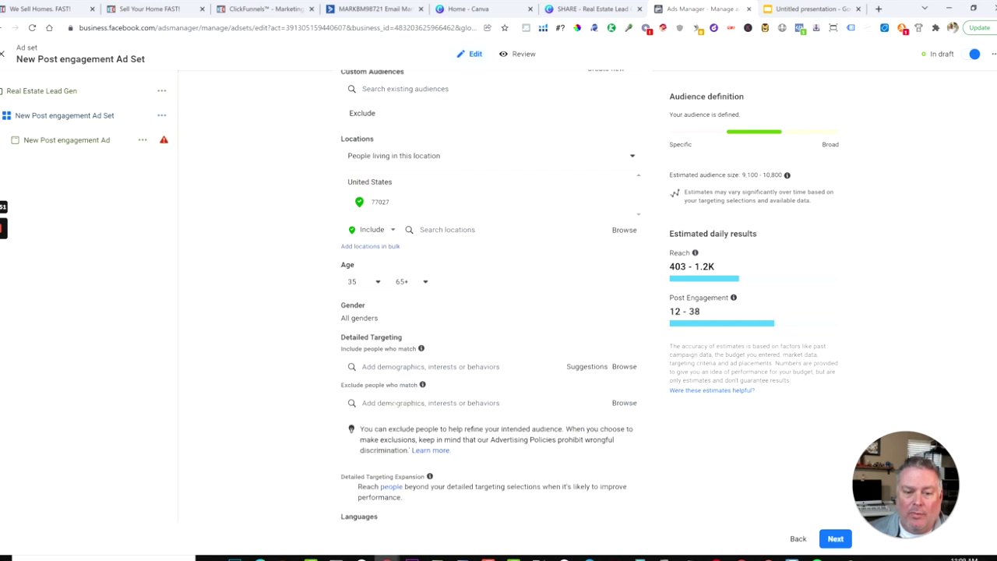
{"action": "left_click", "coordinate": [392, 404]}
{"action": "type", "text": "recent"}
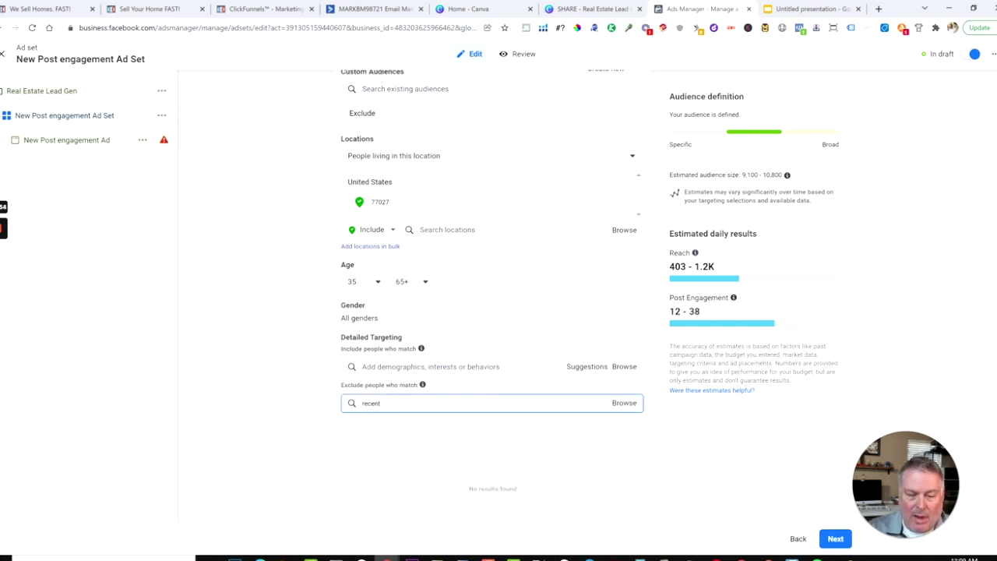
{"action": "left_click", "coordinate": [374, 442]}
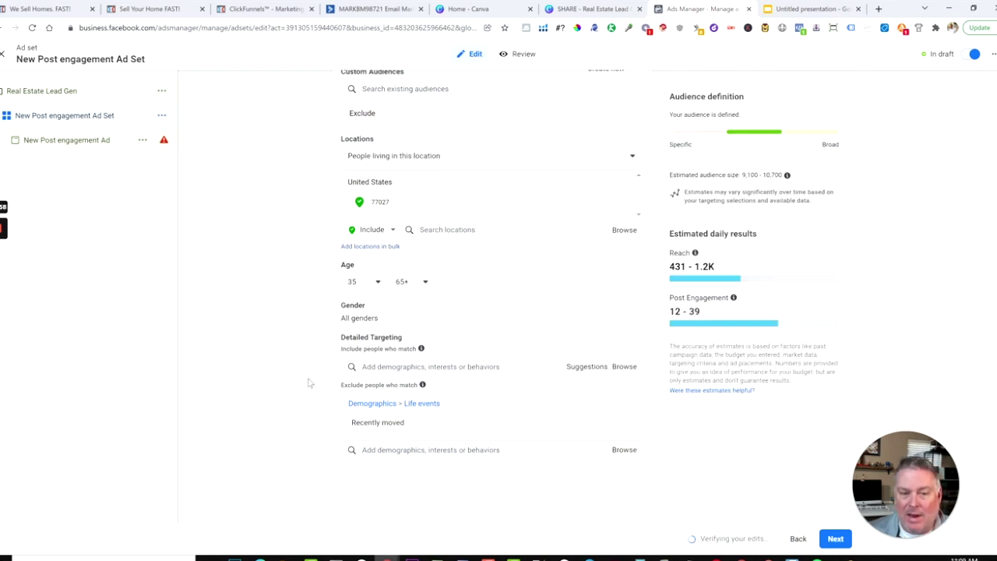
- Review the remaining ad set options, keep automatic placements, and continue to the ad settings
{"action": "scroll", "coordinate": [304, 335], "scroll_direction": "down", "scroll_amount": 1}
{"action": "scroll", "coordinate": [311, 310], "scroll_direction": "down", "scroll_amount": 2}
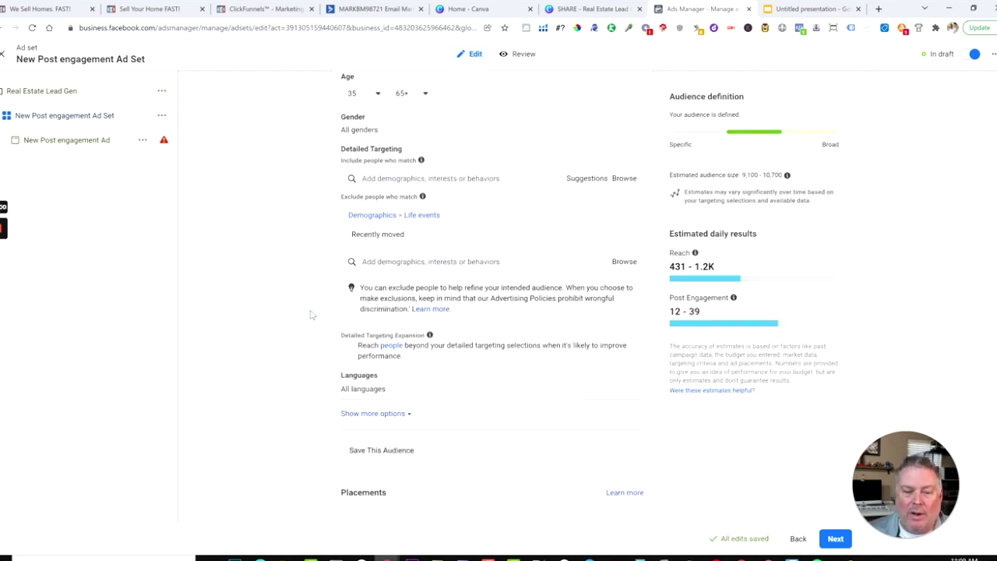
{"action": "scroll", "coordinate": [316, 327], "scroll_direction": "down", "scroll_amount": 3}
{"action": "scroll", "coordinate": [316, 366], "scroll_direction": "down", "scroll_amount": 2}
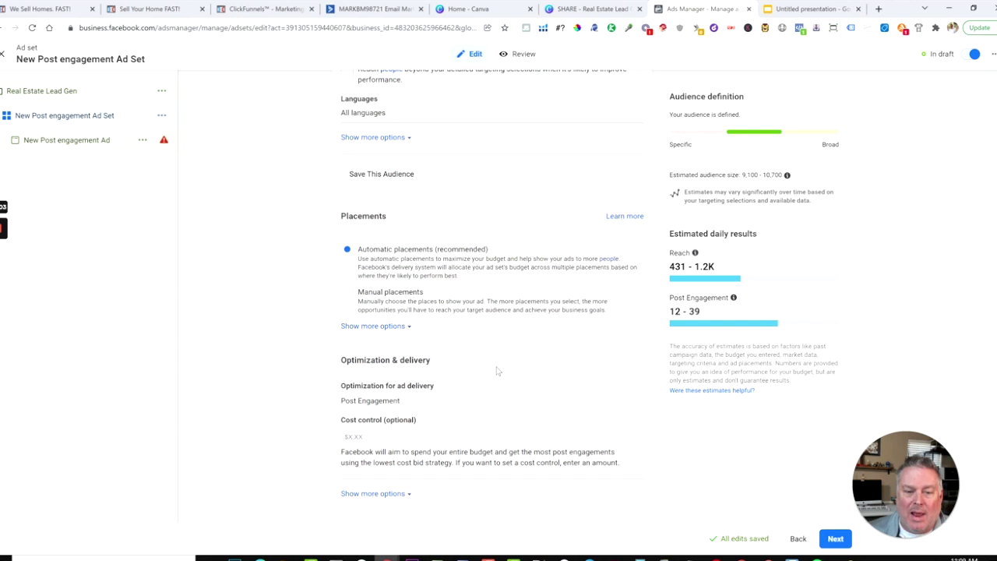
{"action": "left_click", "coordinate": [835, 538]}
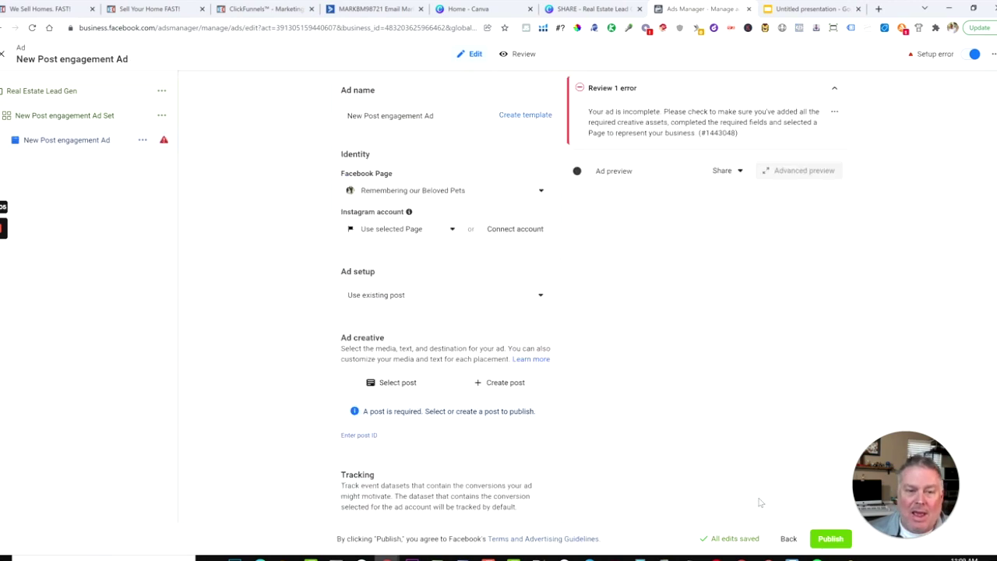
- Choose I Want to Build My Dream House as the ad's Facebook Page and set the ad setup to Create ad
{"action": "left_click", "coordinate": [539, 192]}
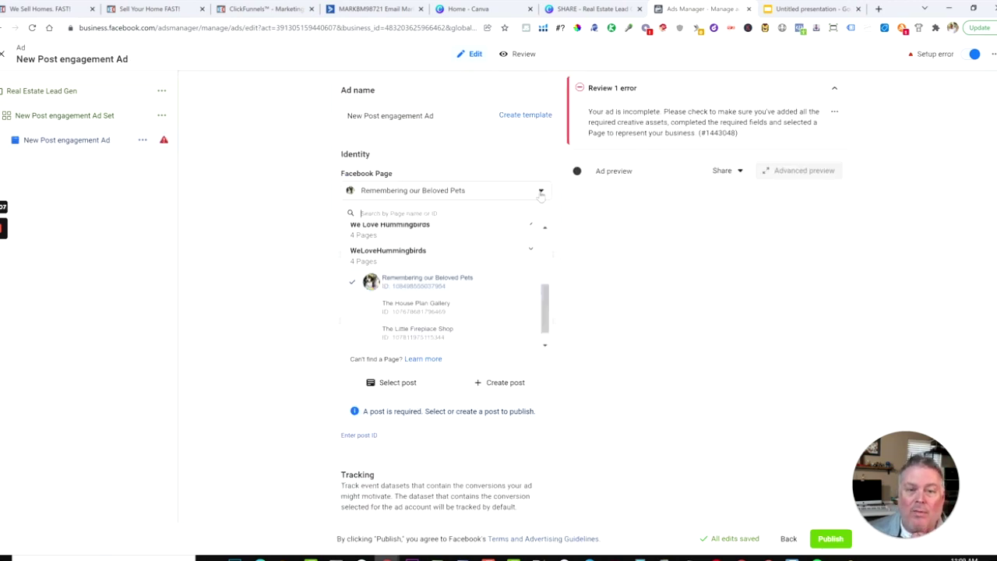
{"action": "left_click_drag", "start_coordinate": [546, 306], "coordinate": [556, 349]}
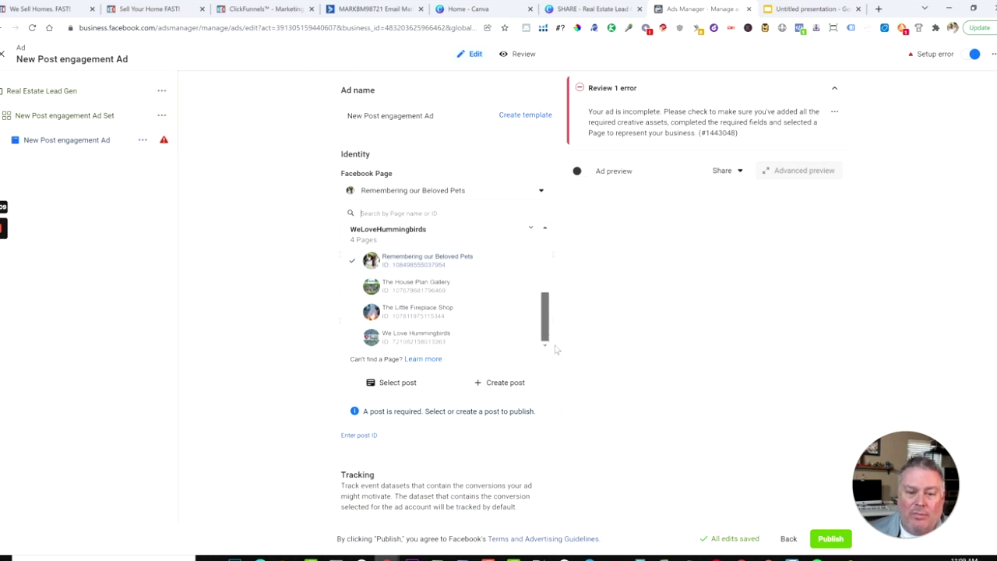
{"action": "left_click", "coordinate": [514, 334]}
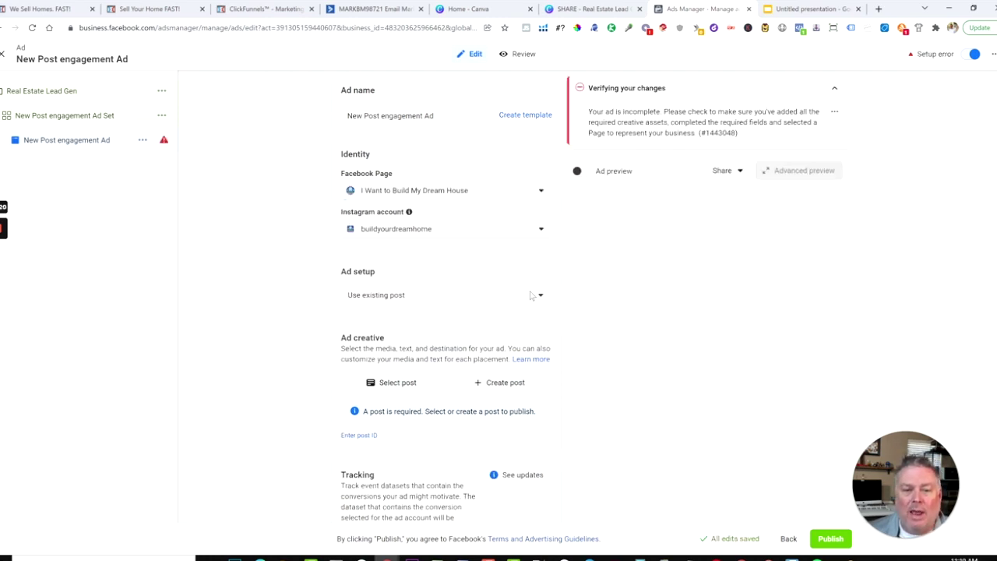
{"action": "left_click", "coordinate": [541, 300]}
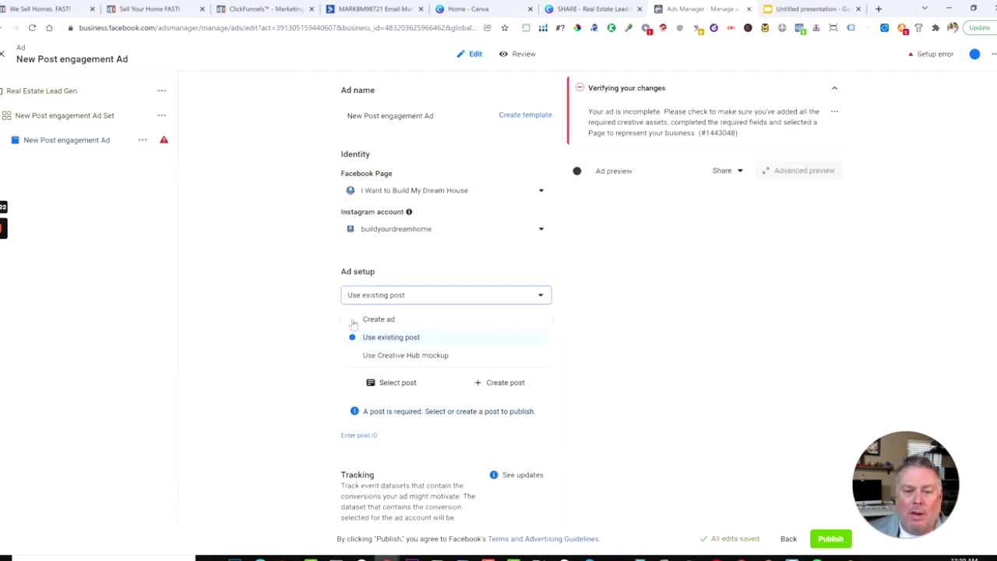
{"action": "left_click", "coordinate": [378, 320]}
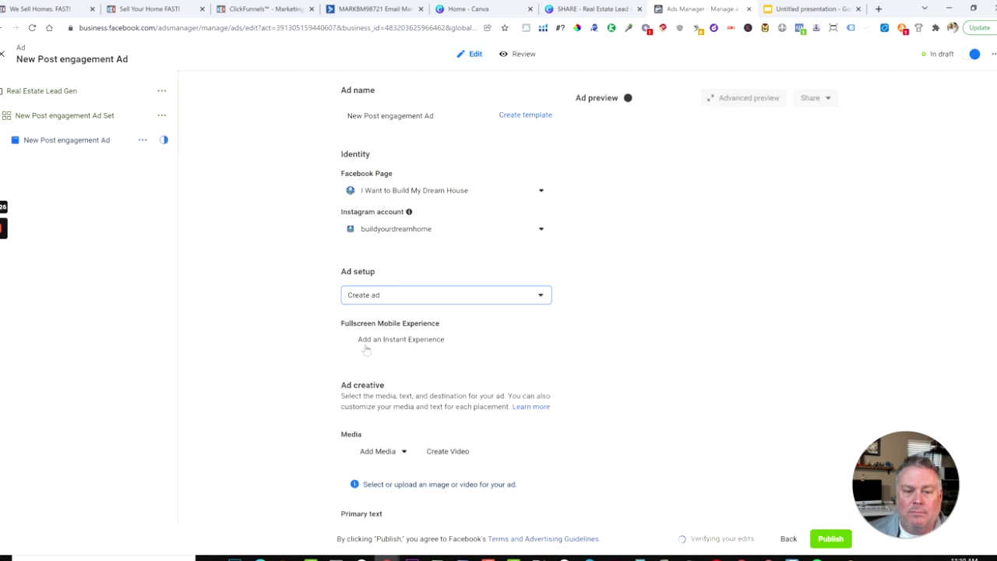
- Add the "Thinking of selling your house?" account image as the ad's media, accepting the suggested crops for its placements
{"action": "scroll", "coordinate": [366, 351], "scroll_direction": "down", "scroll_amount": 2}
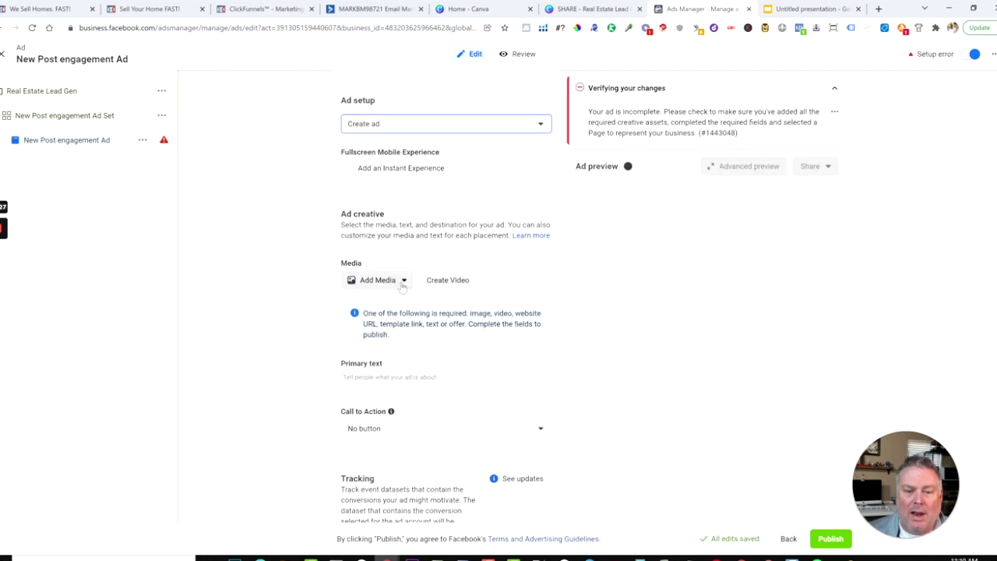
{"action": "left_click", "coordinate": [403, 282]}
{"action": "left_click", "coordinate": [387, 303]}
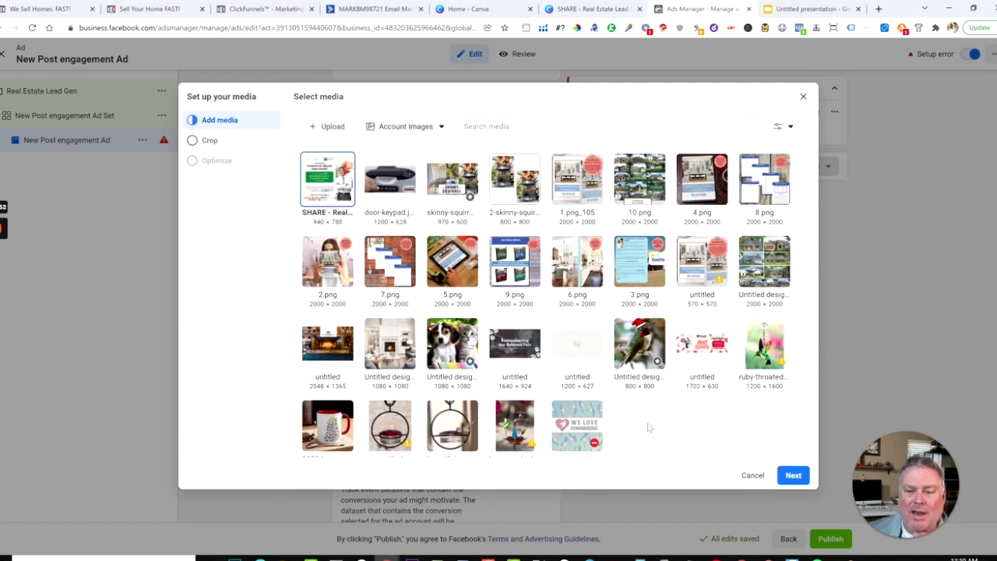
{"action": "left_click", "coordinate": [793, 474]}
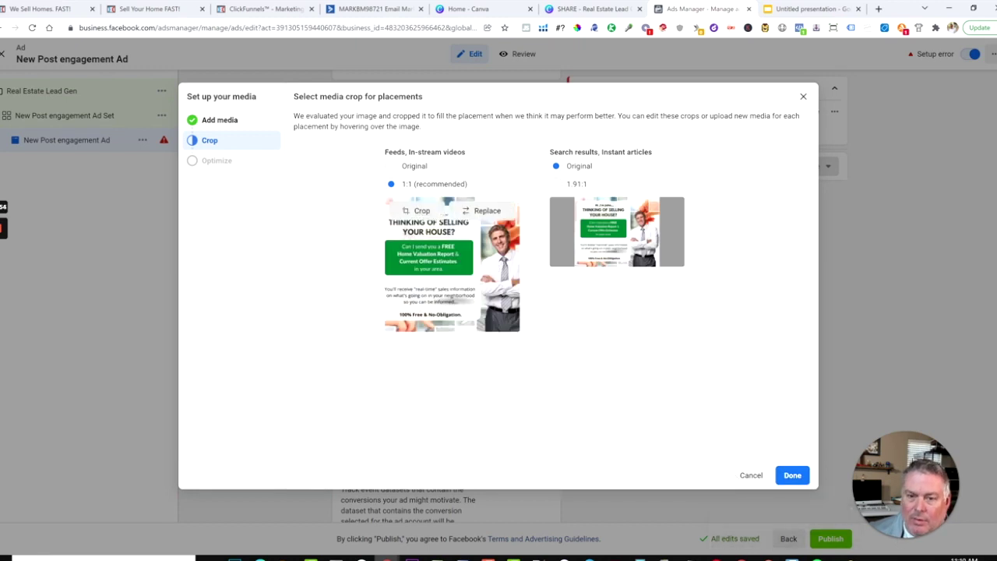
{"action": "left_click", "coordinate": [788, 476]}
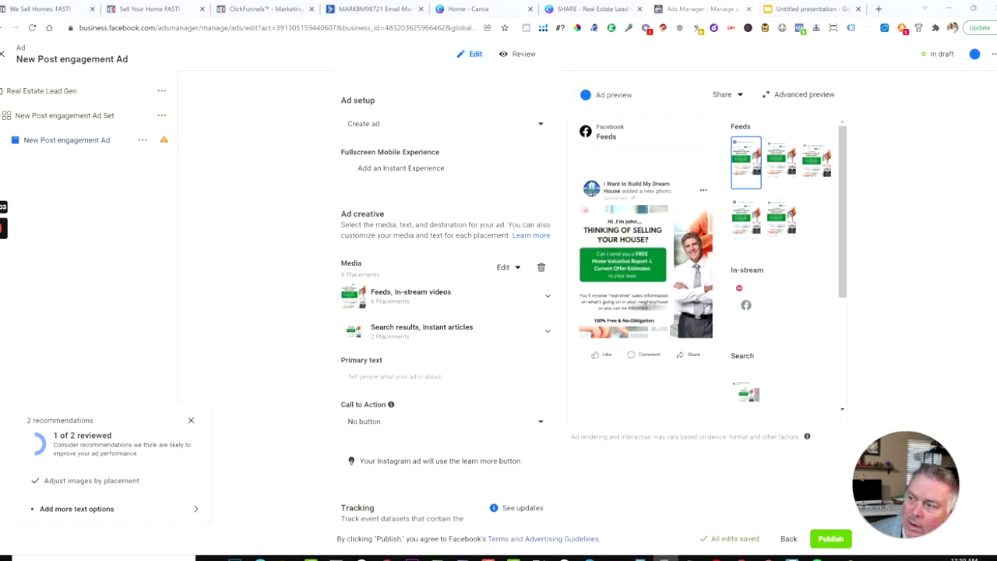
- Copy the entire real estate agent ad text from Notepad2 and paste it as the ad's primary text in Ads Manager
{"action": "key", "text": "alt+Tab"}
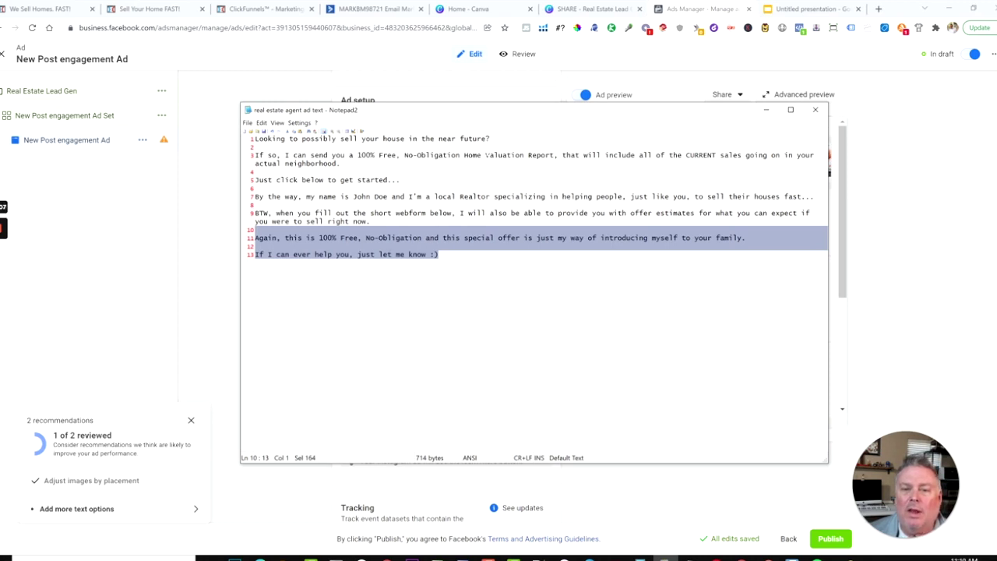
{"action": "left_click", "coordinate": [404, 196]}
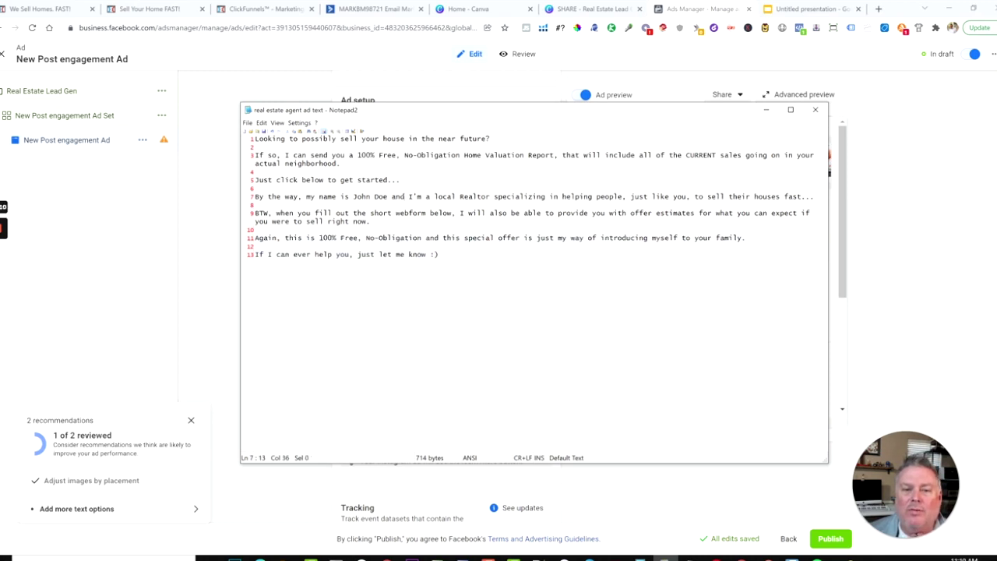
{"action": "left_click_drag", "start_coordinate": [440, 254], "coordinate": [236, 144]}
{"action": "key", "text": "ctrl+c"}
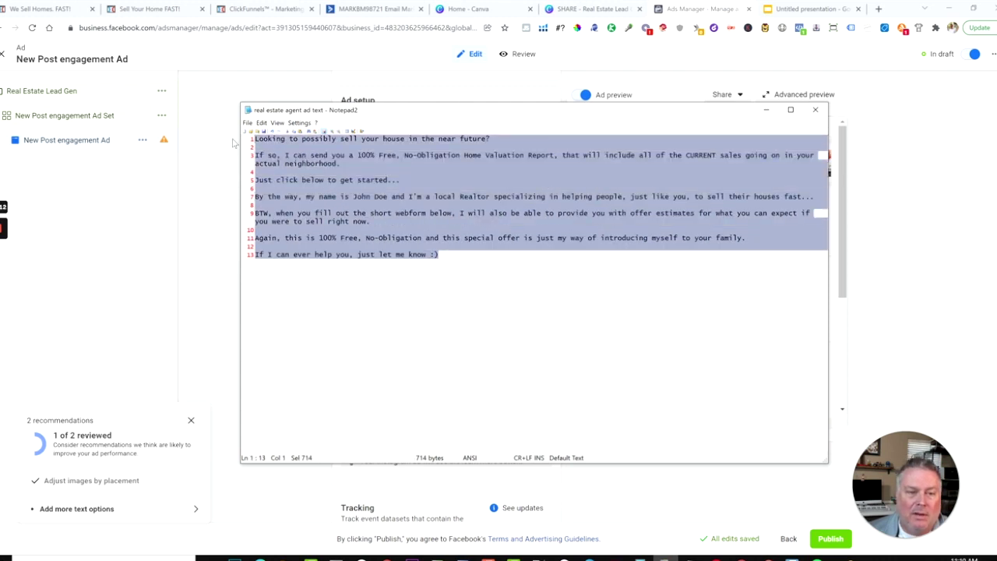
{"action": "left_click", "coordinate": [568, 488]}
{"action": "left_click", "coordinate": [438, 380]}
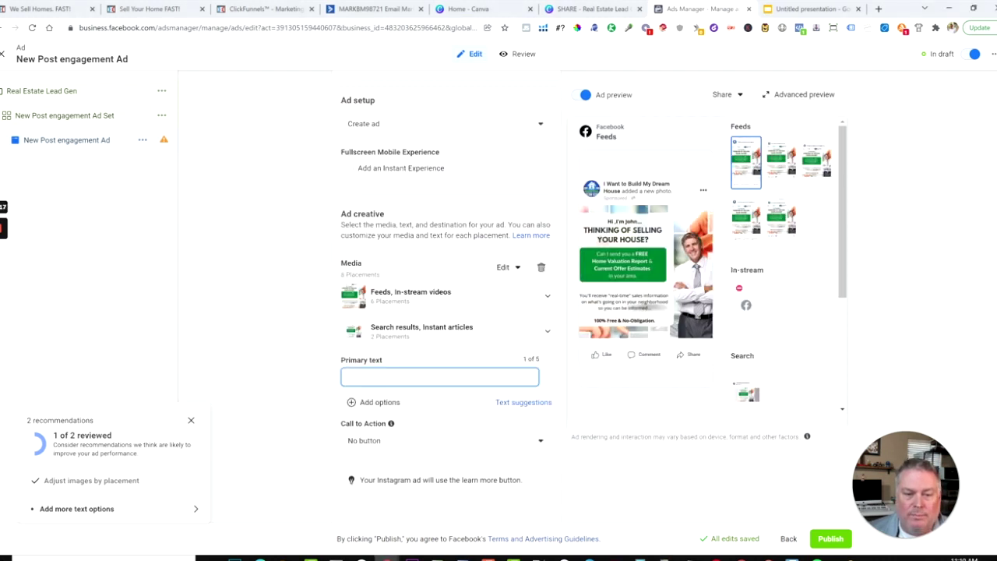
{"action": "key", "text": "ctrl+v"}
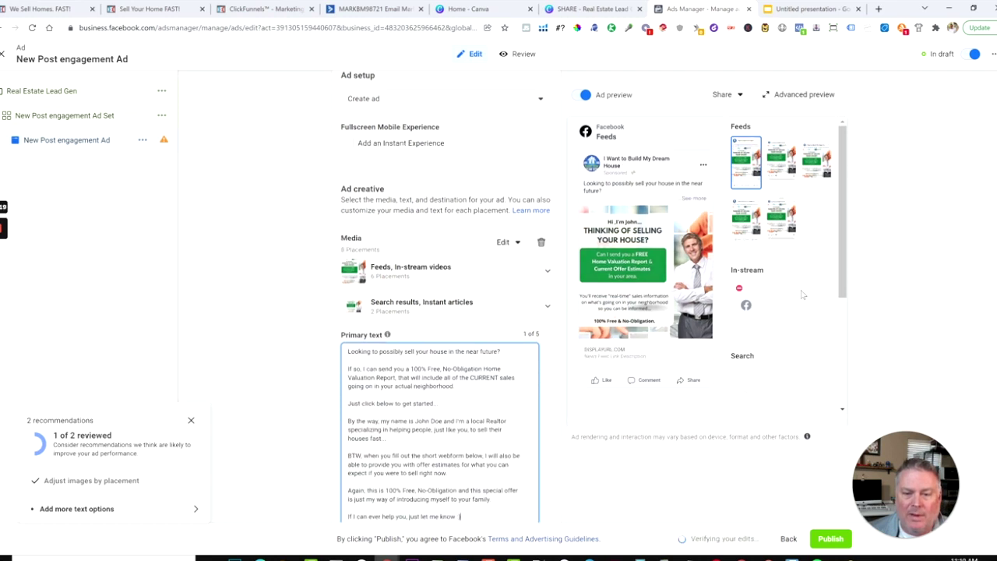
- Set the ad's Call to Action to Learn more
{"action": "scroll", "coordinate": [616, 453], "scroll_direction": "down", "scroll_amount": 4}
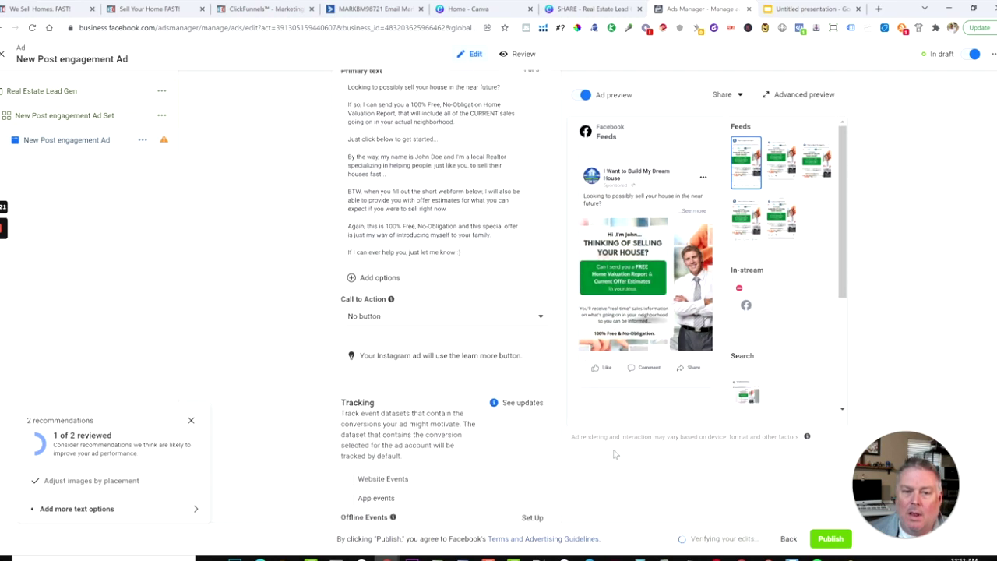
{"action": "left_click", "coordinate": [535, 243]}
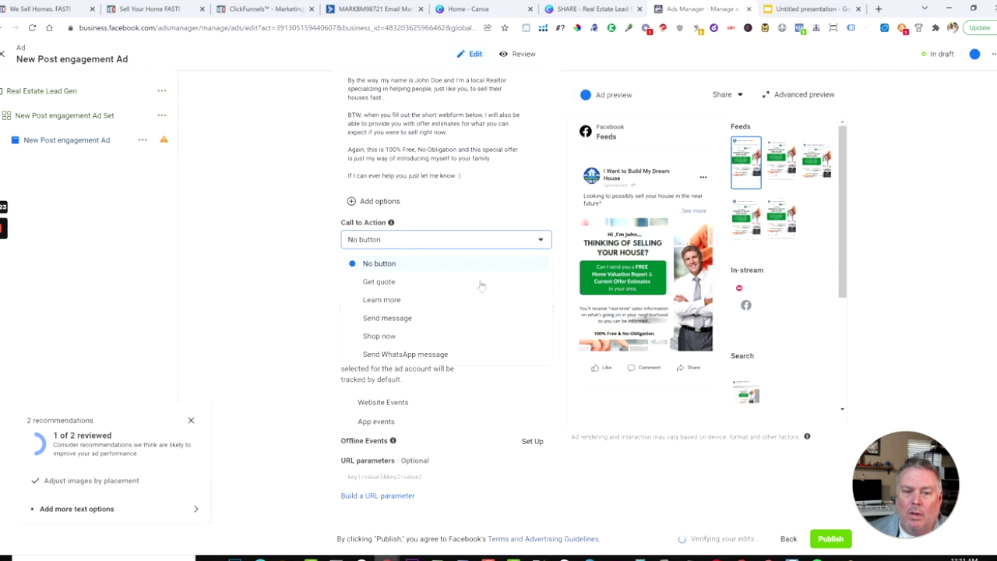
{"action": "left_click", "coordinate": [352, 300]}
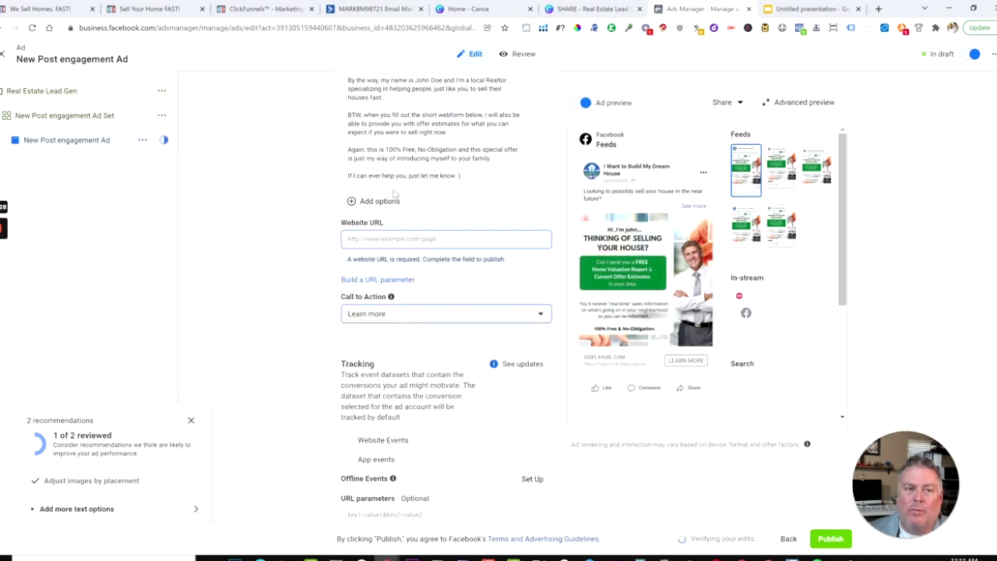
- Switch to ClickFunnels, return from the page editor to the funnel's Landing Page step overview, and copy the landing page's URL
{"action": "left_click", "coordinate": [160, 15]}
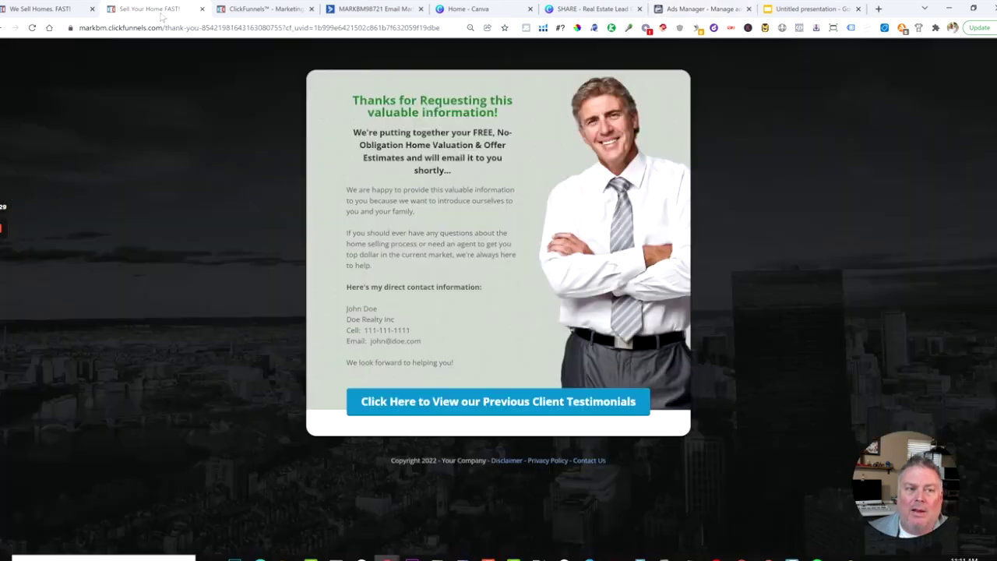
{"action": "left_click", "coordinate": [55, 11]}
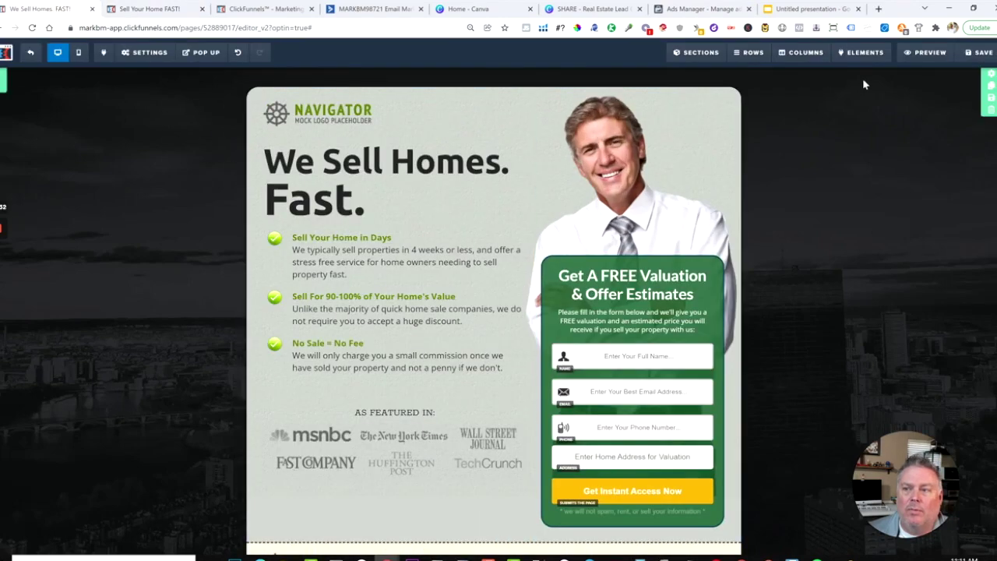
{"action": "left_click", "coordinate": [260, 8]}
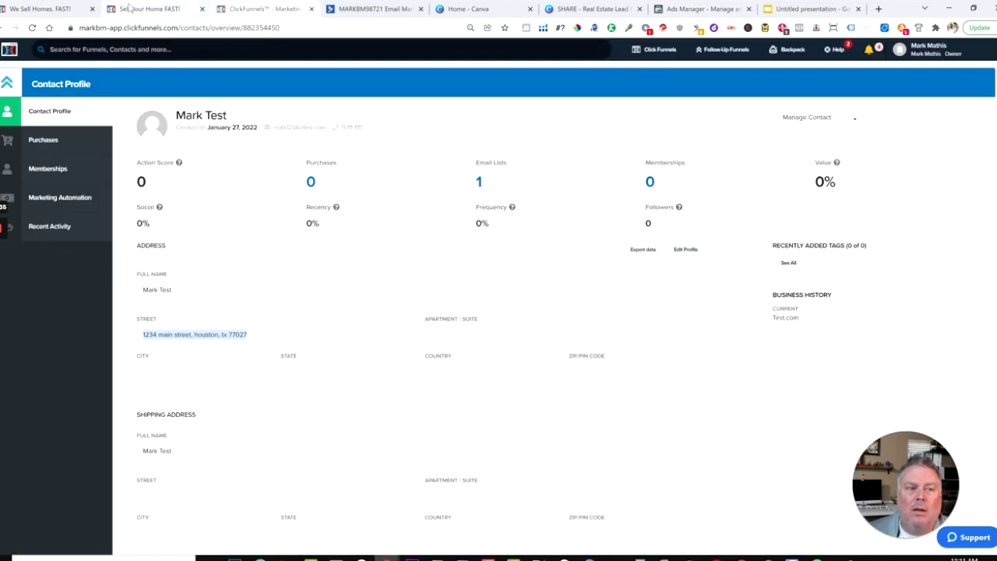
{"action": "left_click", "coordinate": [43, 9]}
{"action": "key", "text": "alt+Left"}
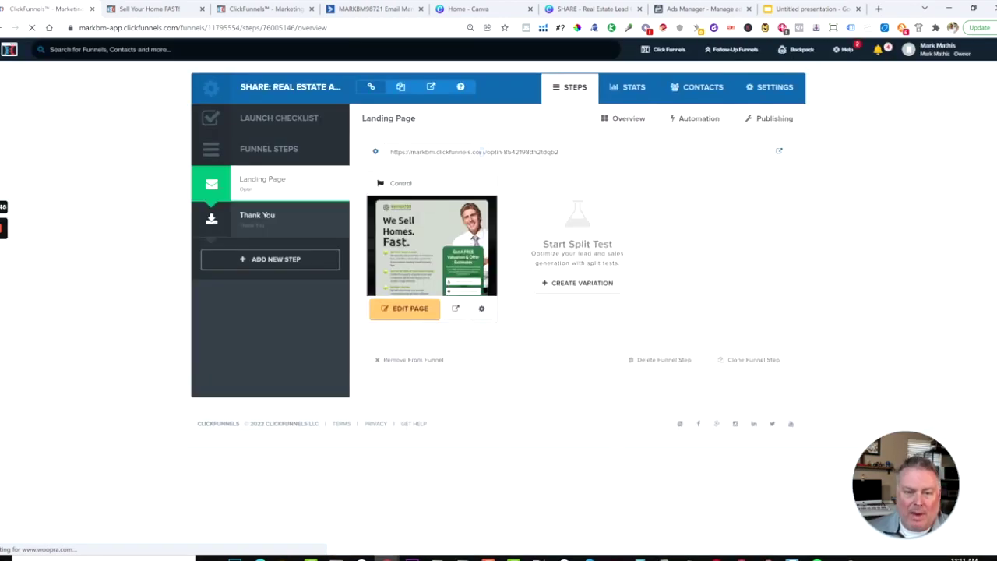
{"action": "key", "text": "ctrl+a"}
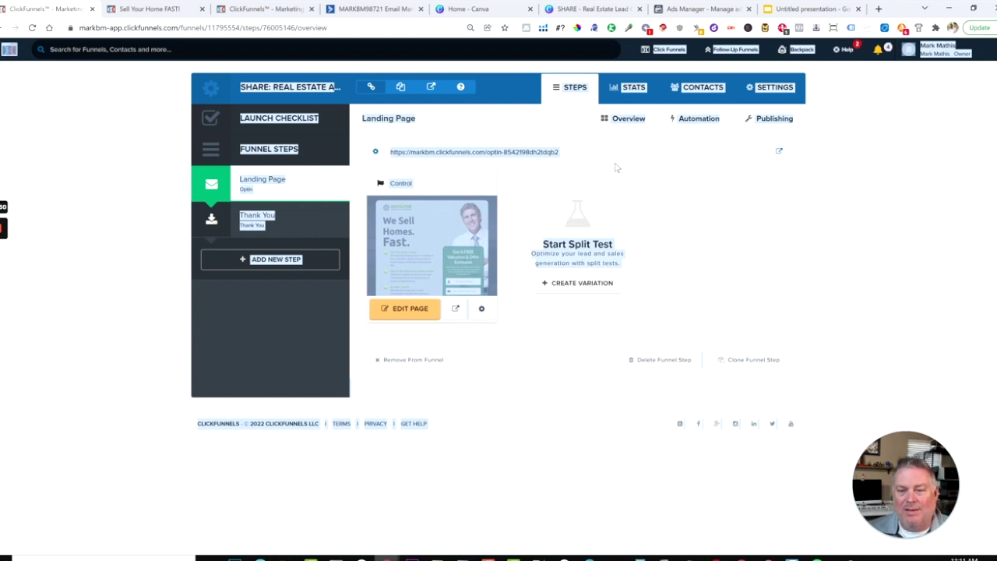
{"action": "left_click_drag", "start_coordinate": [573, 155], "coordinate": [387, 152]}
{"action": "key", "text": "ctrl+c"}
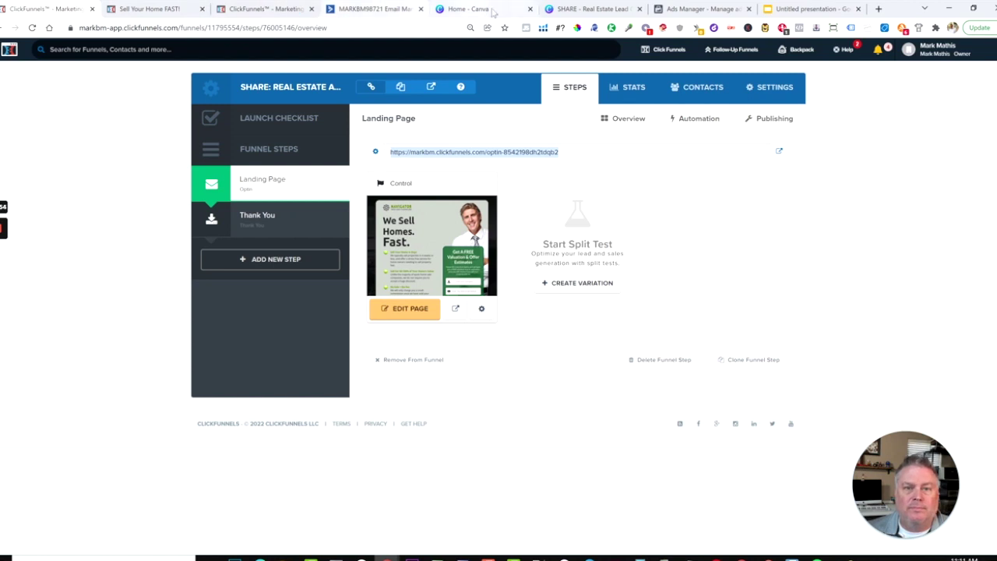
- Paste the copied landing page address as the ad's Website URL in Ads Manager
{"action": "left_click", "coordinate": [671, 9]}
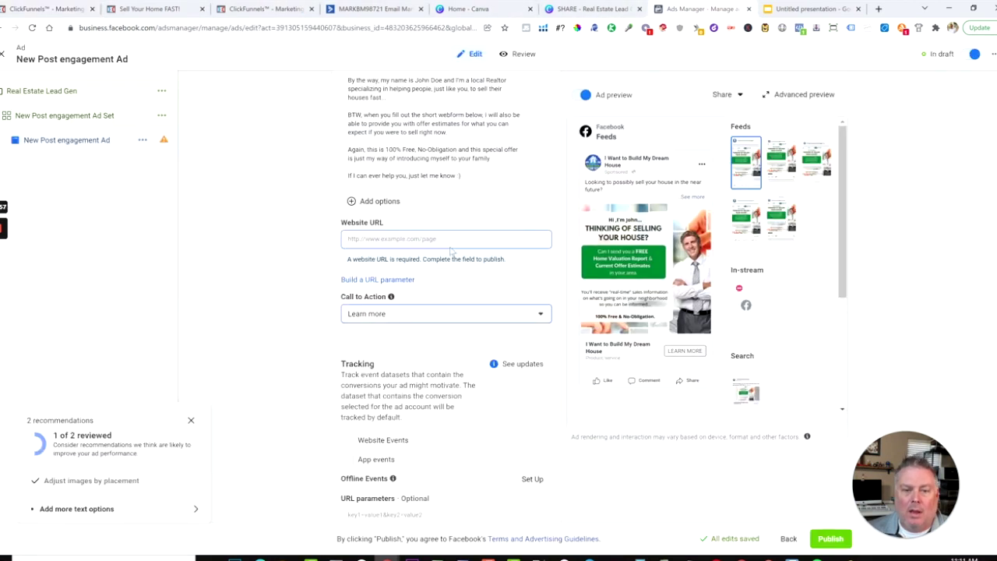
{"action": "left_click", "coordinate": [451, 241]}
{"action": "key", "text": "ctrl+v"}
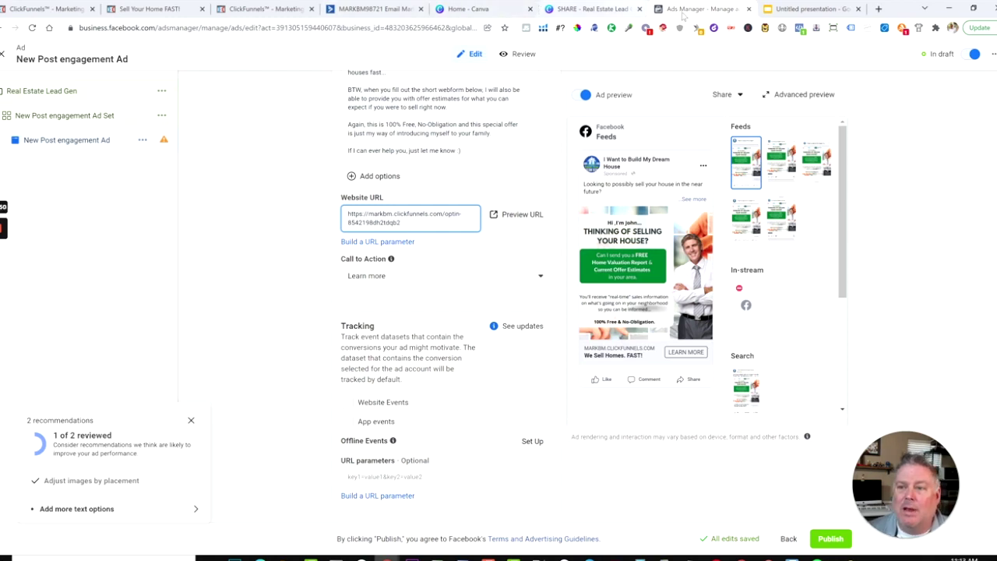
- Switch to the Google Slides presentation showing the About Me slide
{"action": "left_click", "coordinate": [782, 11]}
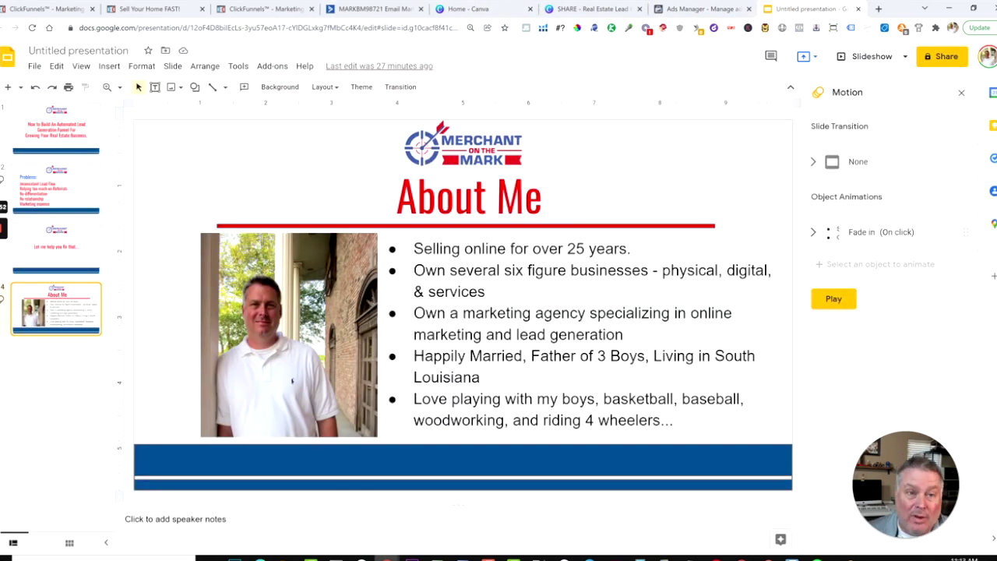